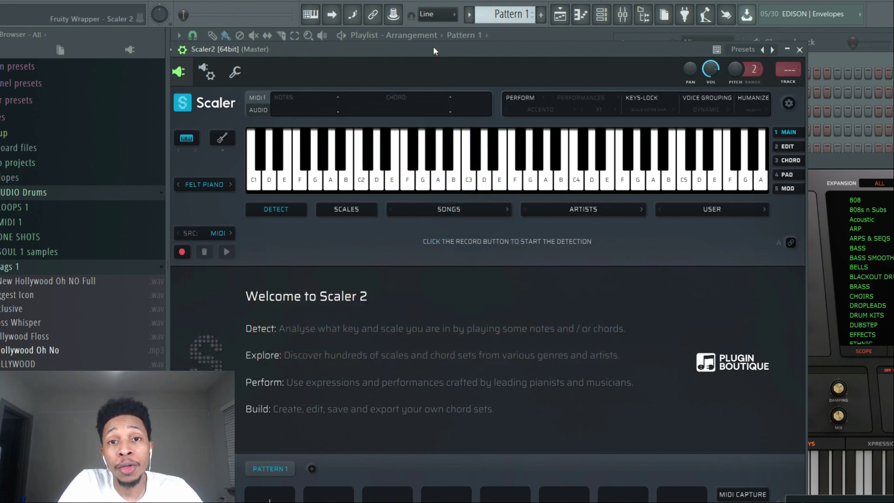
Bring the Heat Up 3 instrument into view and set its expansion to GRIND
drag(867, 163, 525, 111)
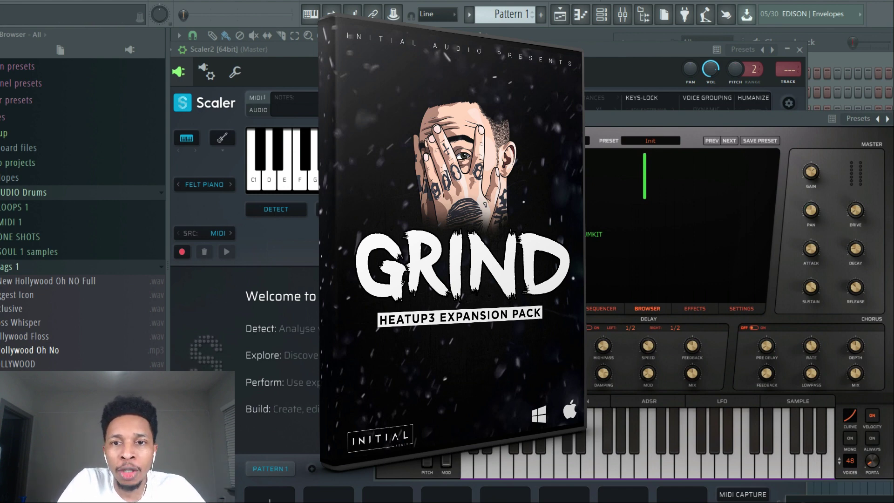
click(570, 140)
click(557, 283)
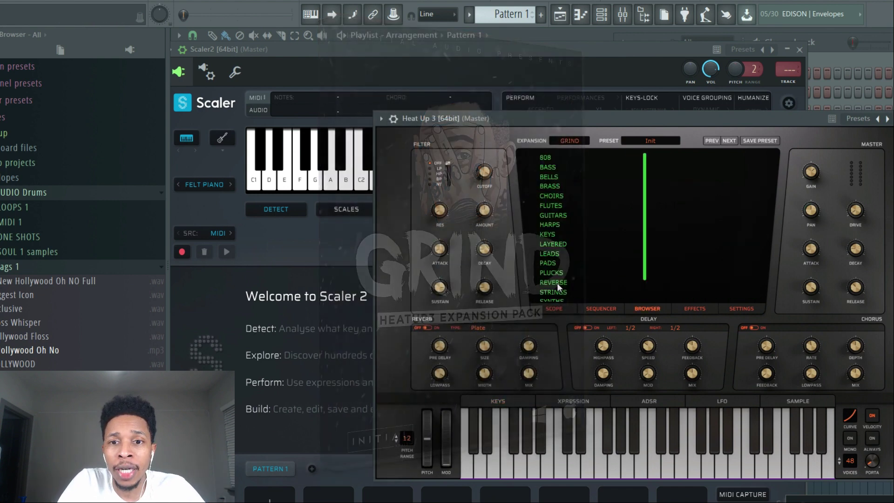
Bring the Scaler 2 window to the front and audition a few single notes on its keyboard
click(359, 51)
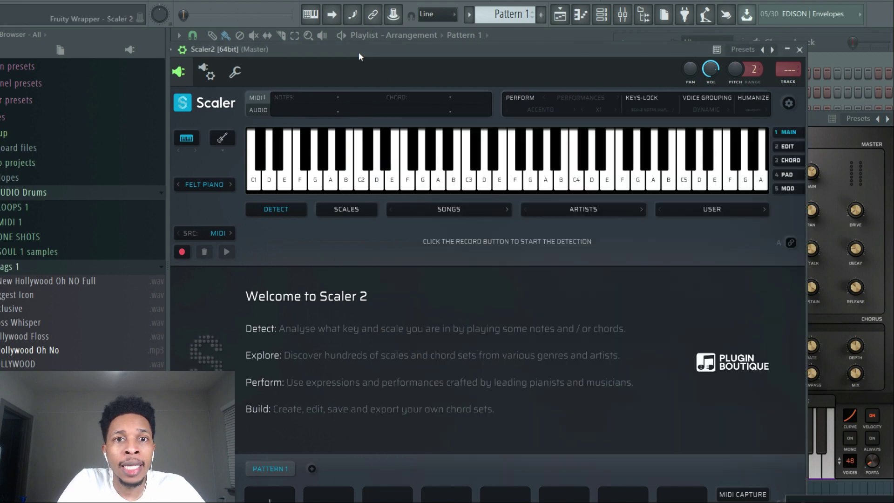
drag(421, 51, 400, 126)
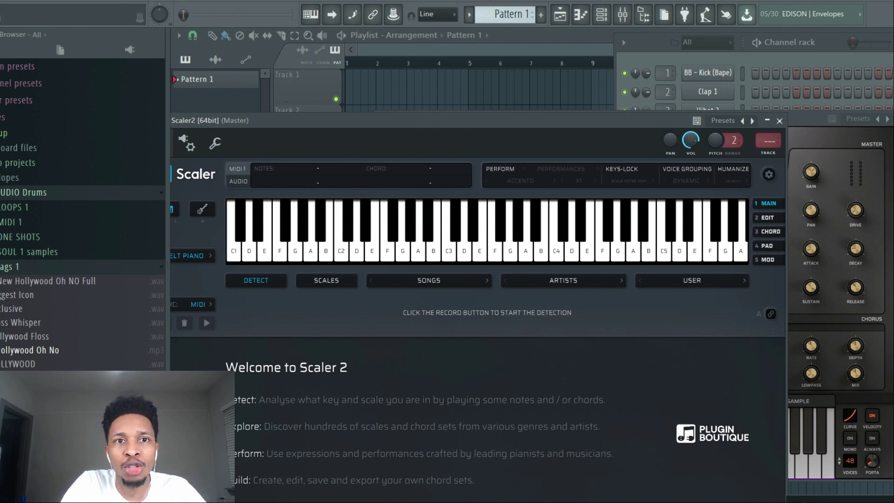
click(459, 276)
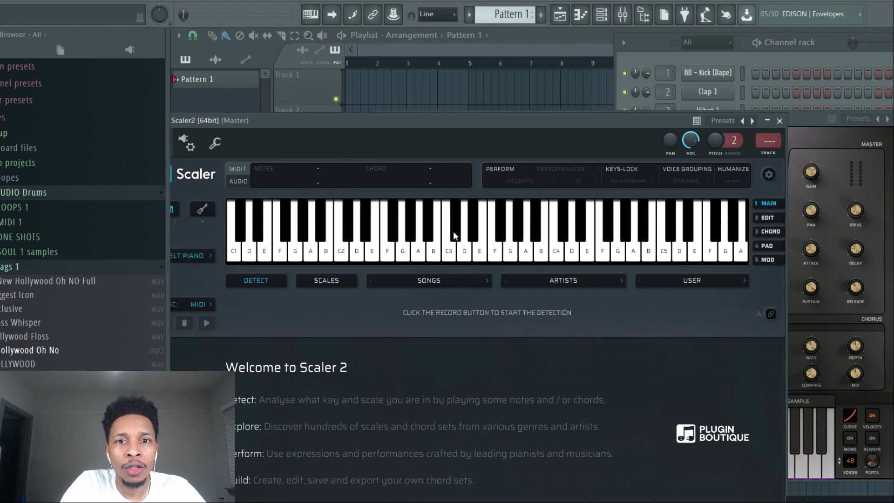
drag(420, 118, 447, 37)
click(504, 126)
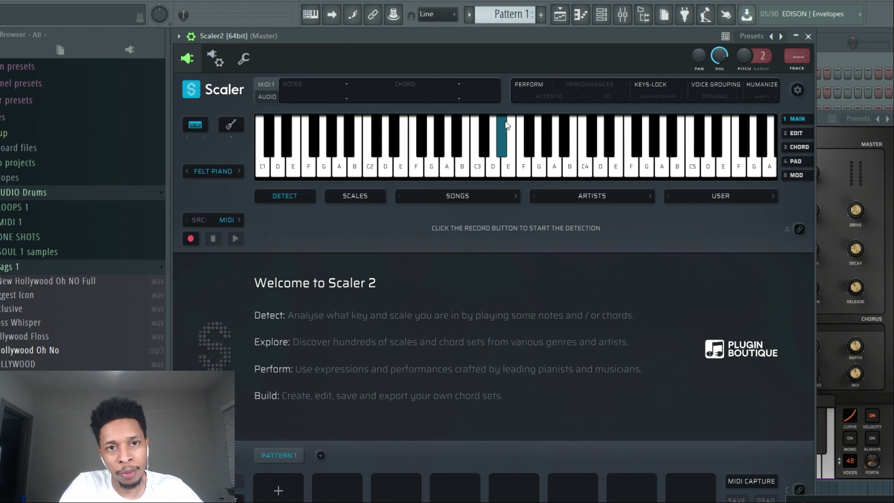
click(458, 173)
click(446, 175)
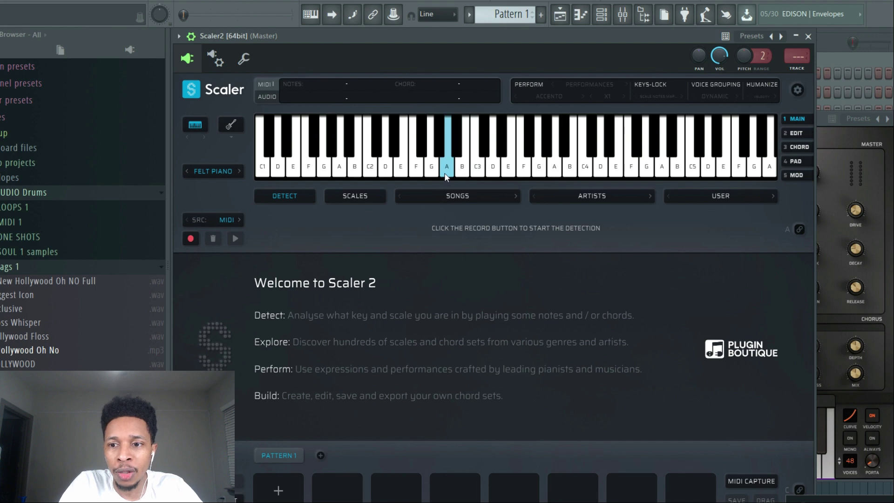
Load the Hip Hop 2 song chord set in Scaler 2 and audition its four chords
click(456, 195)
mouse_move(457, 196)
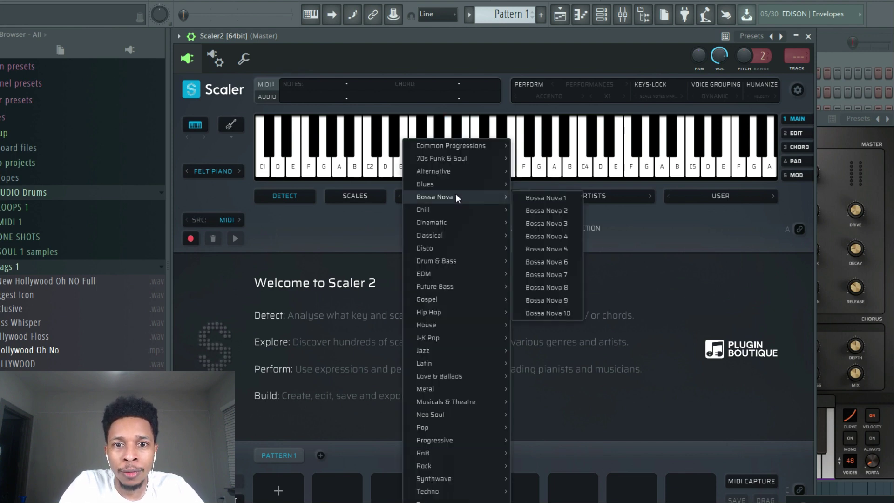
mouse_move(457, 313)
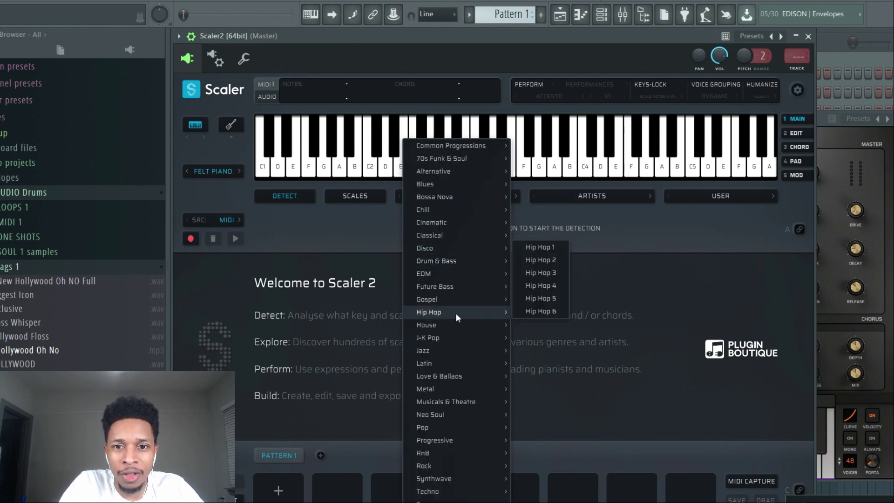
click(546, 261)
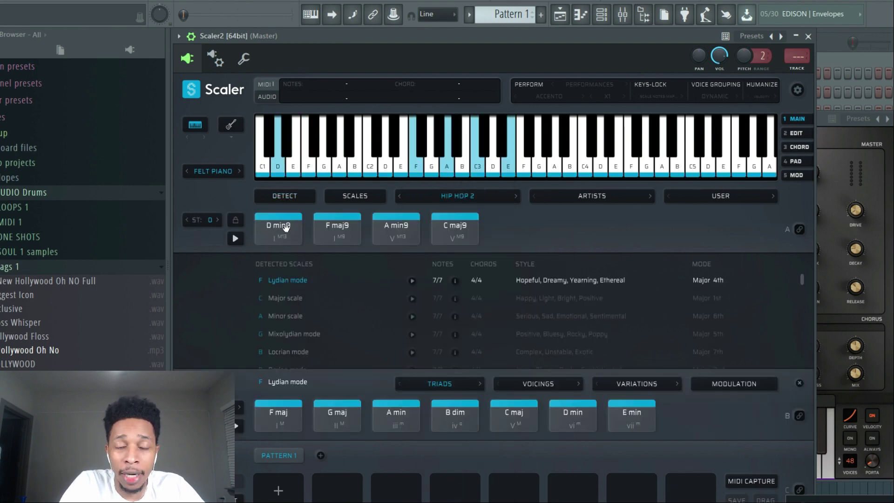
click(329, 228)
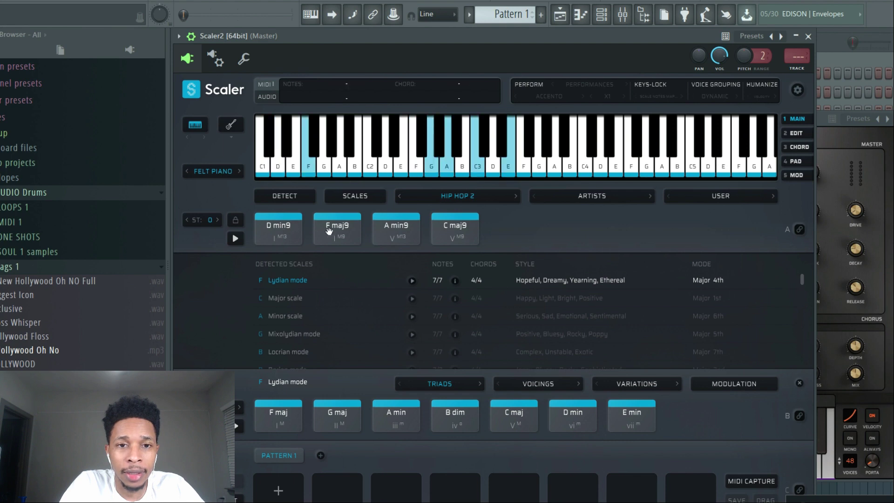
click(390, 234)
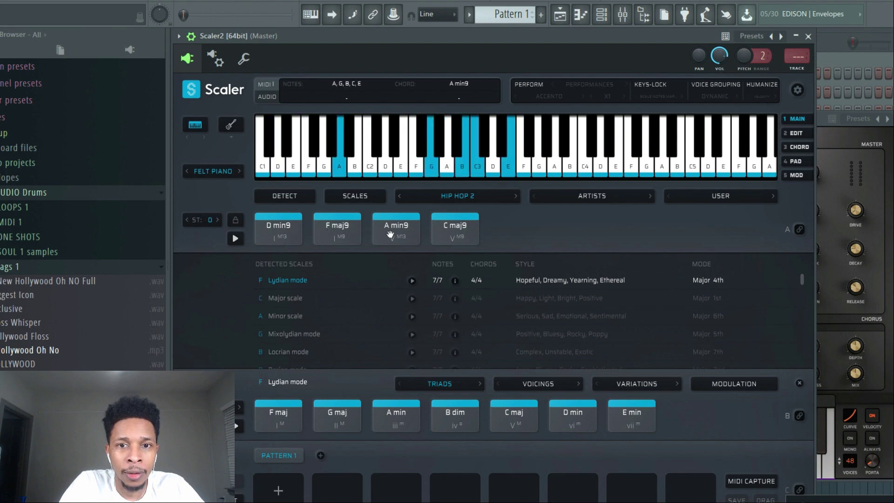
click(453, 235)
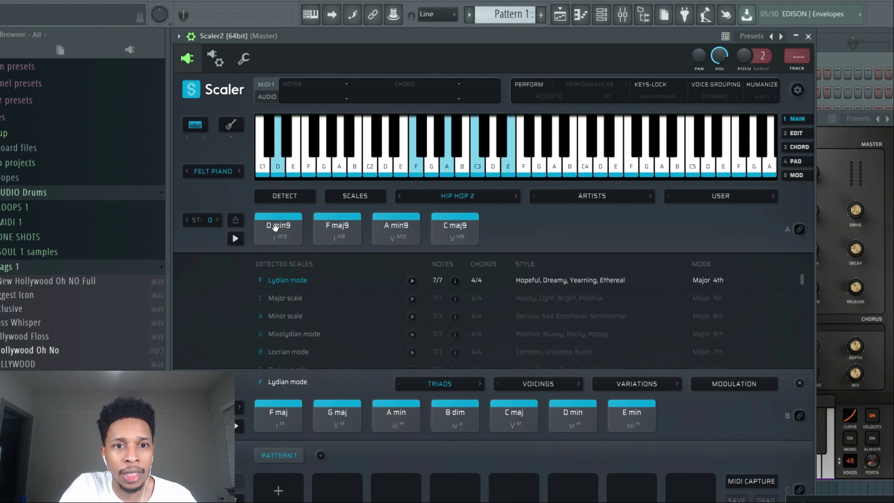
click(510, 167)
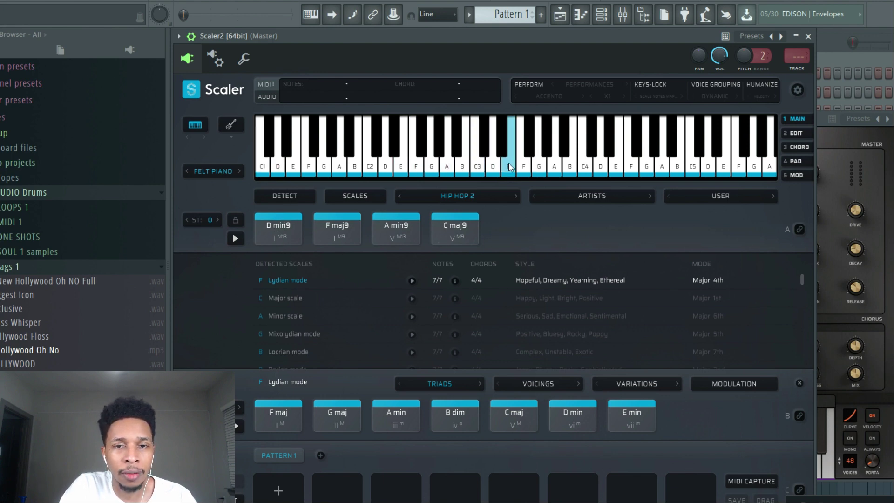
Turn on Perform mode in Scaler 2 and set it to the Melody expression Color H 1
click(525, 83)
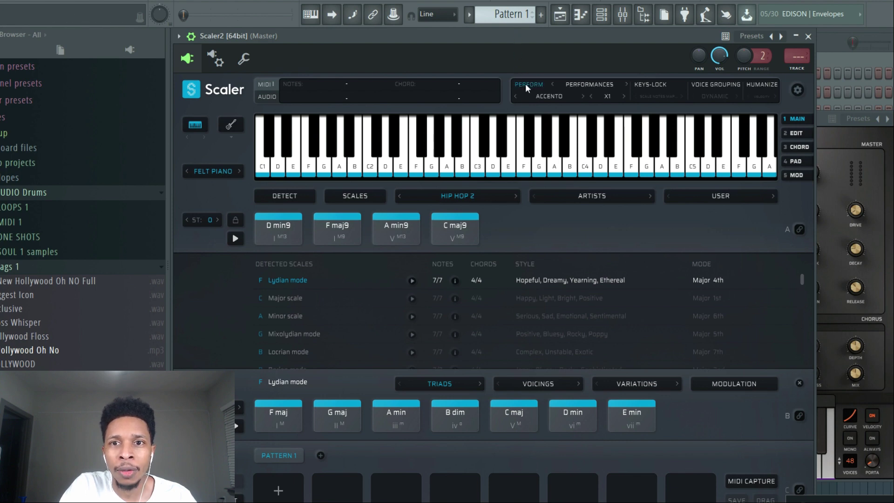
click(559, 95)
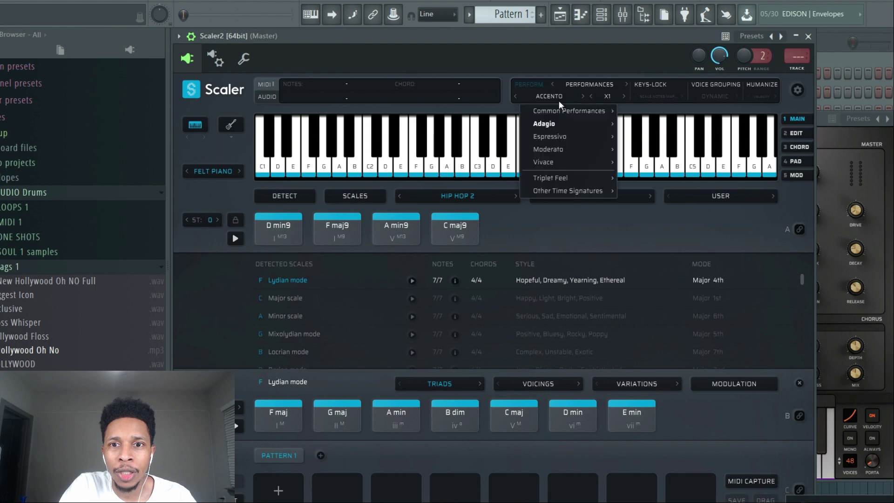
click(586, 87)
click(586, 83)
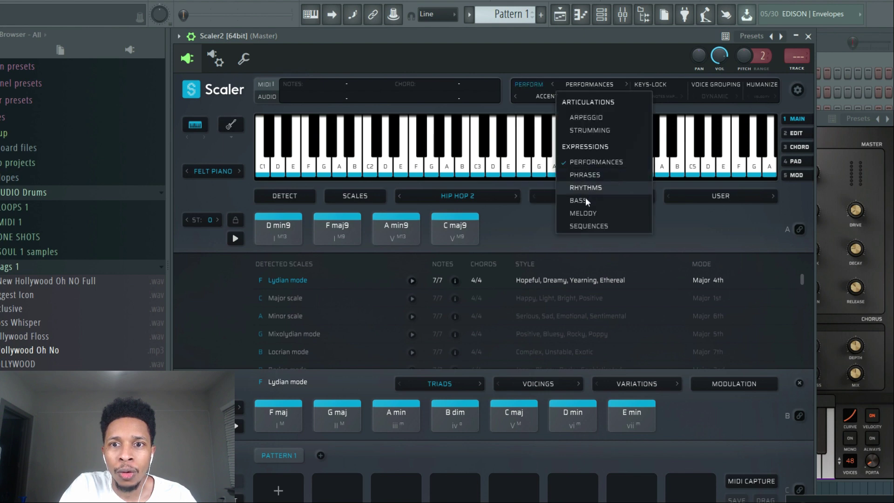
click(583, 213)
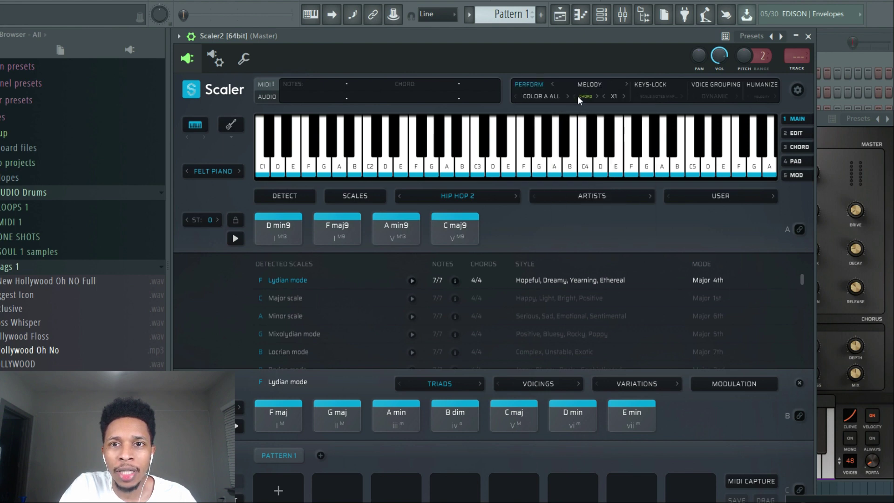
click(554, 95)
mouse_move(554, 96)
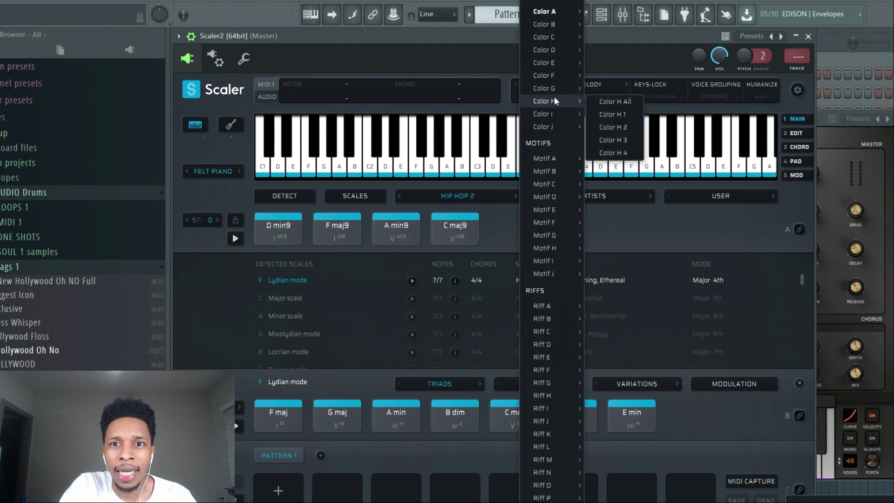
click(612, 114)
Audition the Hip Hop 2 chords with the Color H 1 melody and set the performance speed to X0.5
click(280, 226)
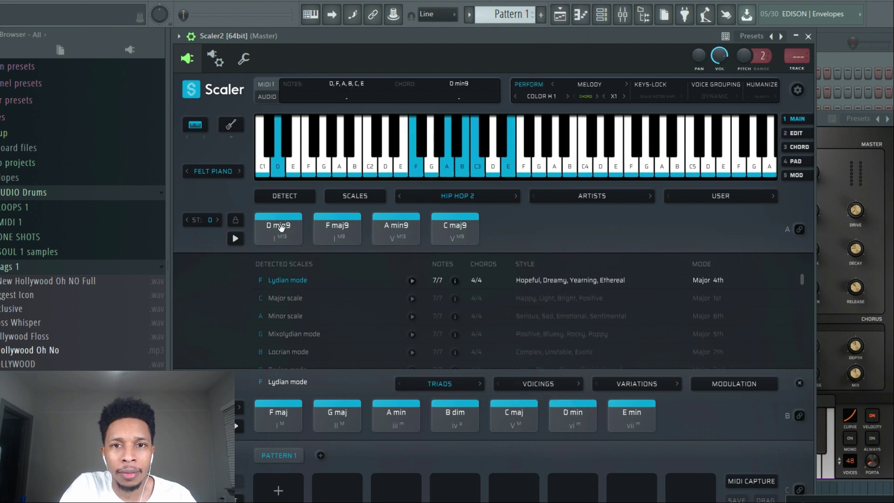
click(334, 228)
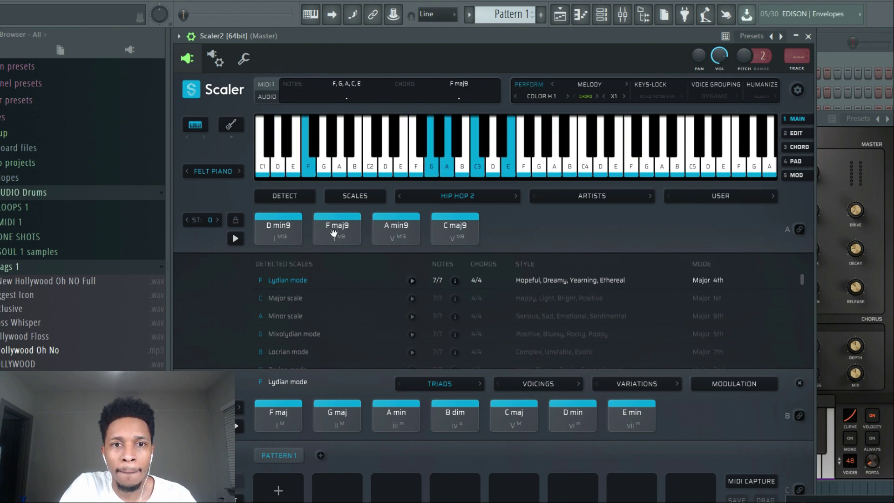
click(404, 227)
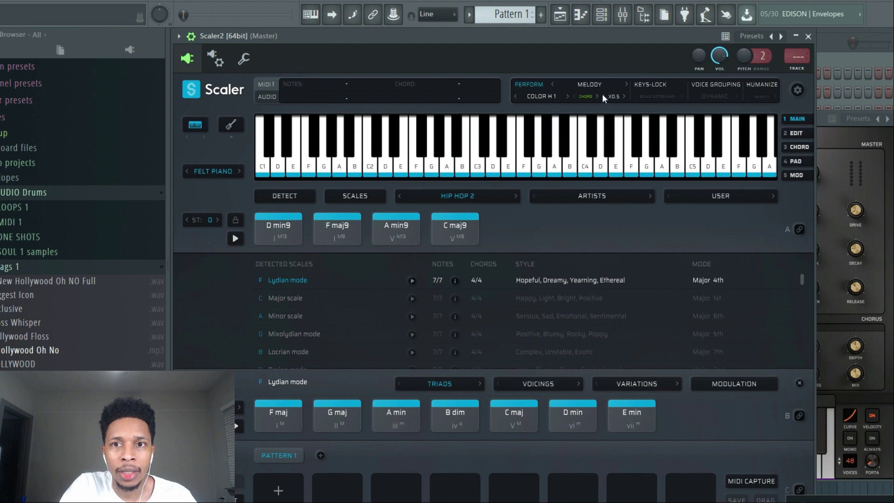
click(266, 237)
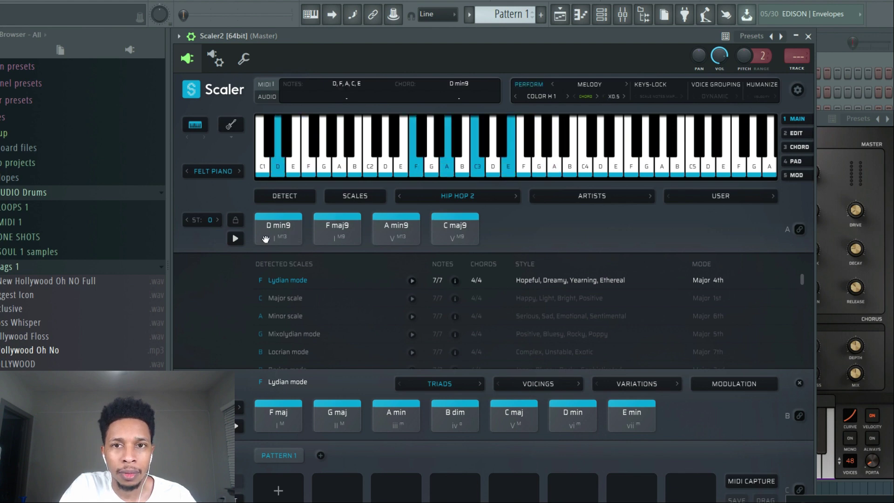
click(330, 231)
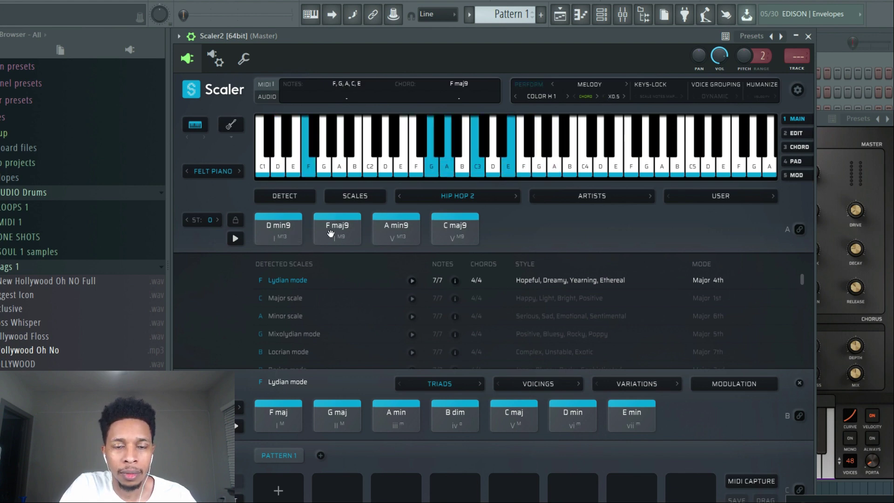
Bring Heat Up 3 to the front and load the BE ABOUT preset from its KEYS category
drag(434, 42, 254, 280)
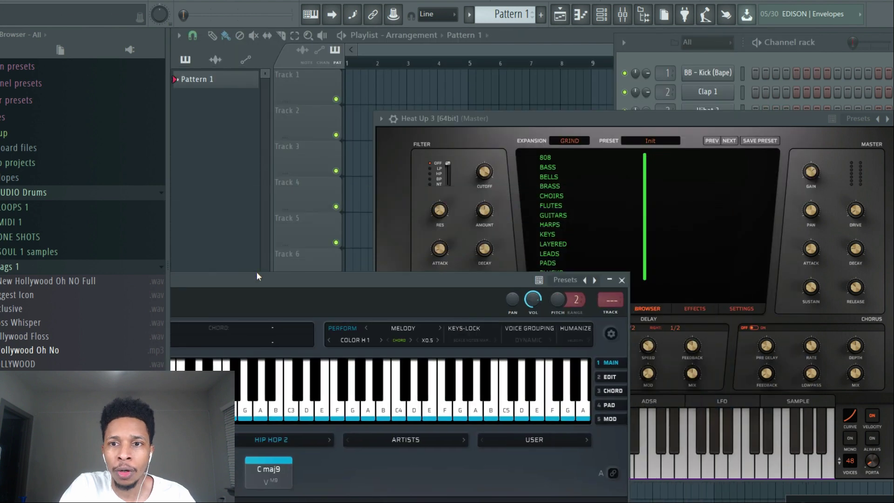
click(557, 116)
drag(557, 116, 445, 41)
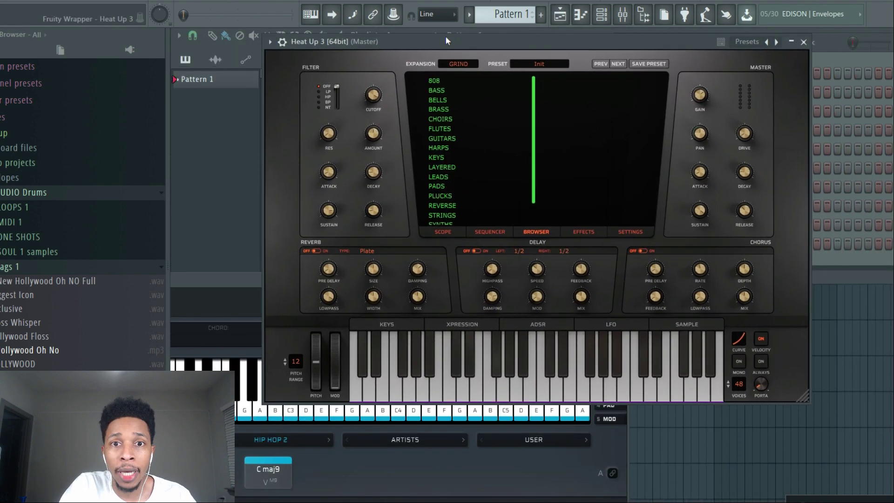
click(436, 156)
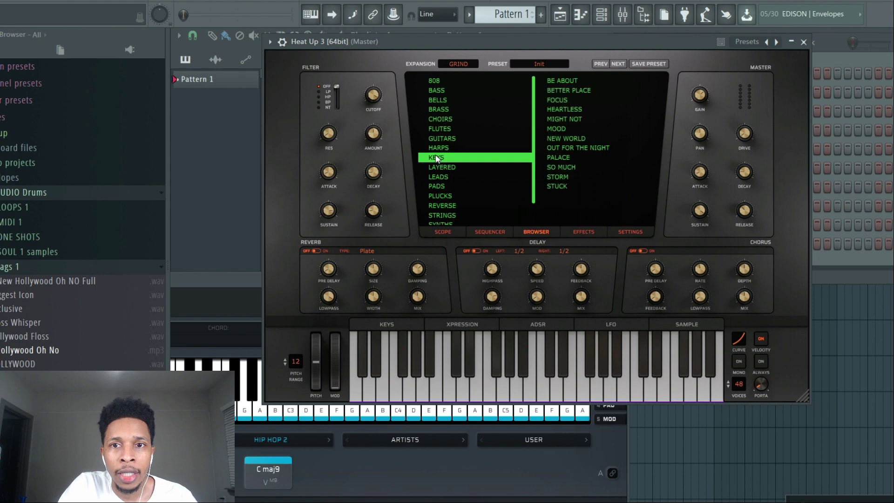
click(574, 81)
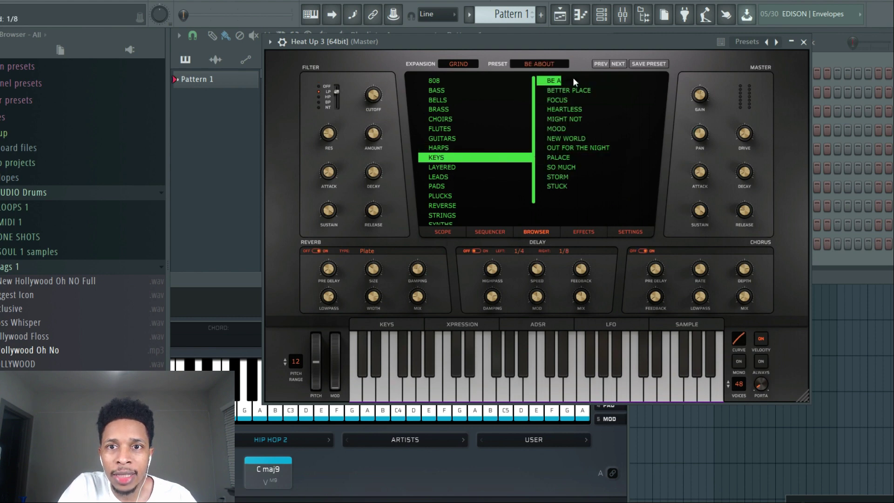
Place D min9, F maj9, A min9 and C maj9 in slots 1, 3, 5 and 7 of Scaler 2's Pattern 1
drag(238, 274, 285, 63)
click(819, 61)
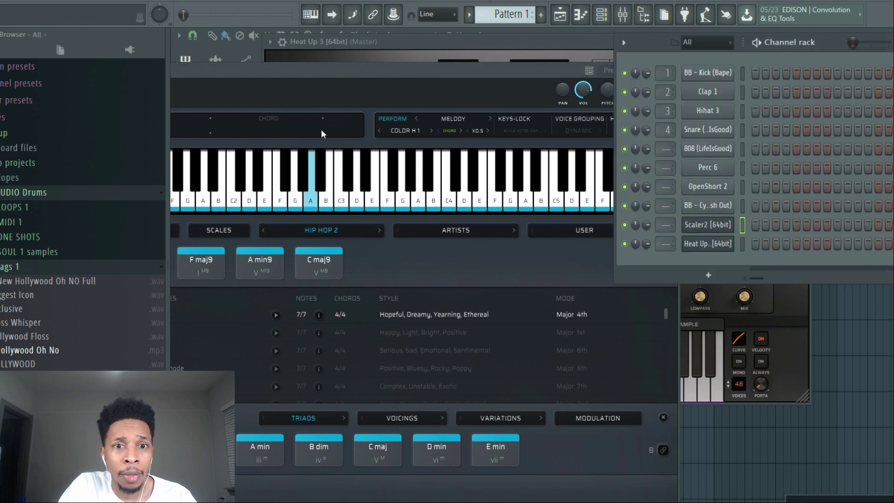
drag(352, 72, 468, 38)
drag(260, 228, 261, 484)
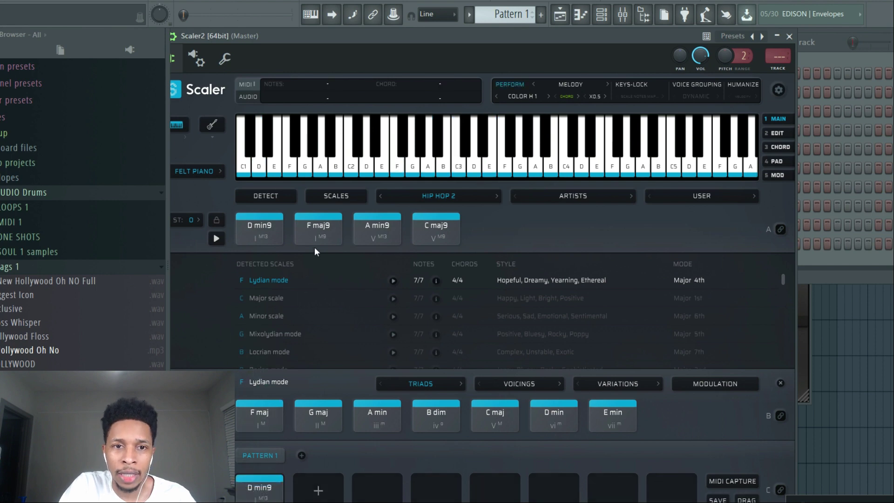
drag(315, 242, 377, 486)
drag(377, 230, 495, 484)
click(440, 226)
drag(440, 227, 613, 488)
Transfer the Scaler 2 pattern's MIDI onto the Heat Up 3 channel and open its notes in the piano roll
drag(579, 38, 245, 29)
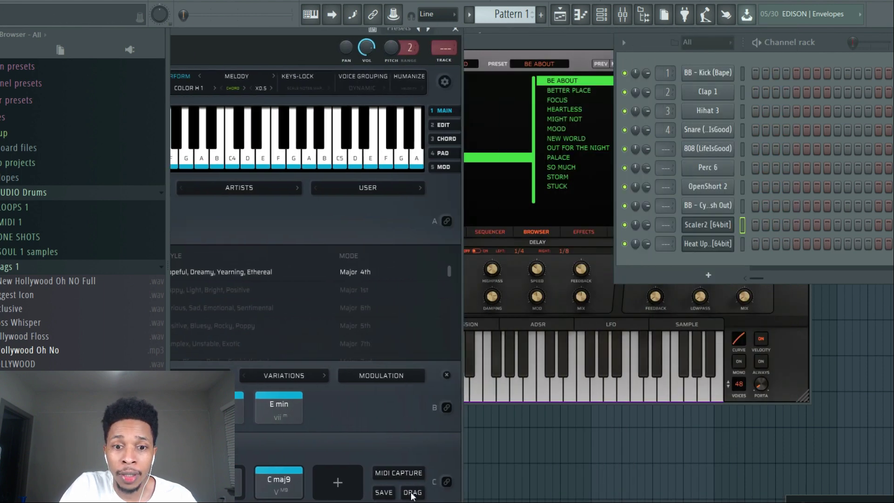
drag(411, 497, 720, 243)
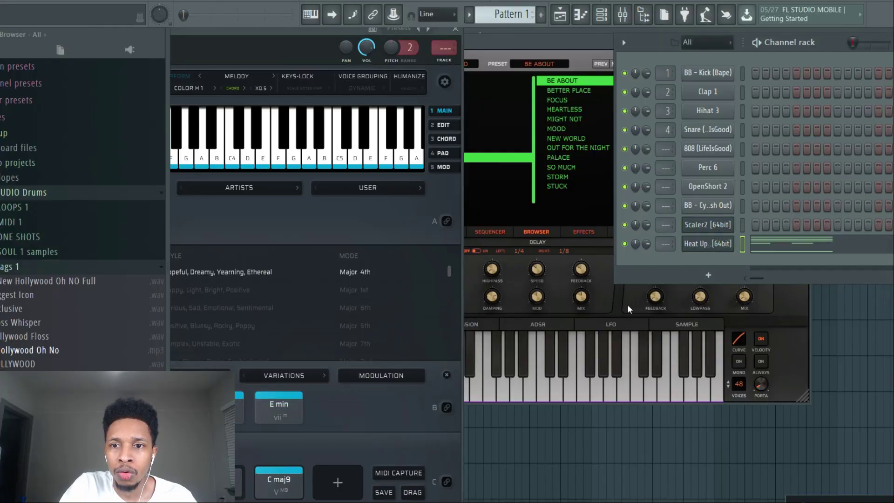
click(783, 252)
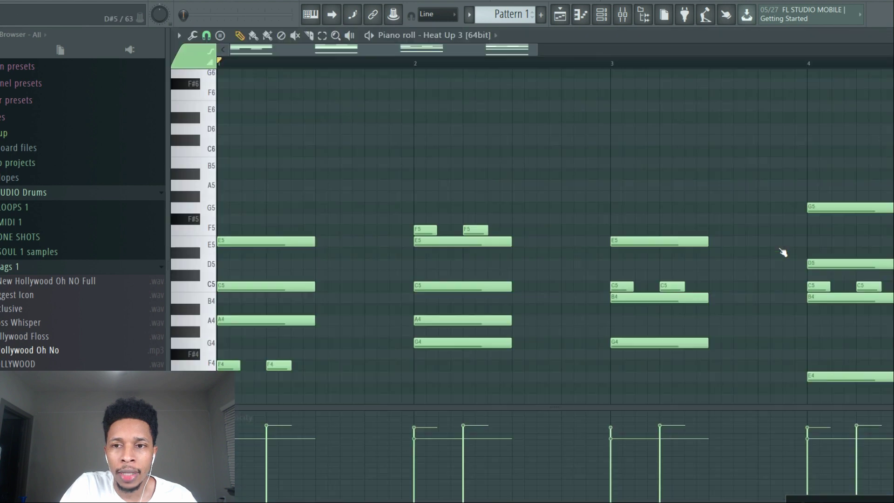
Lengthen all the chord notes so each chord fills its whole bar, and raise them by an octave
drag(536, 50, 805, 53)
scroll(627, 220, down, 8)
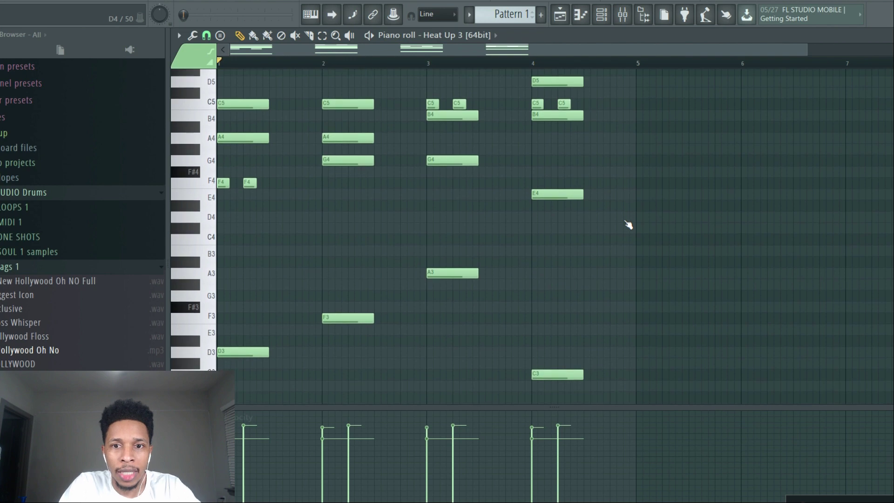
key(ctrl+a)
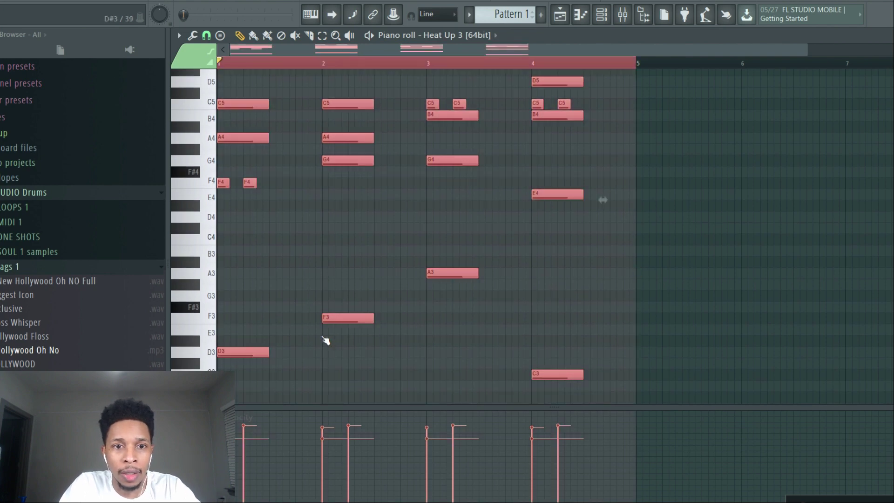
drag(267, 355, 315, 361)
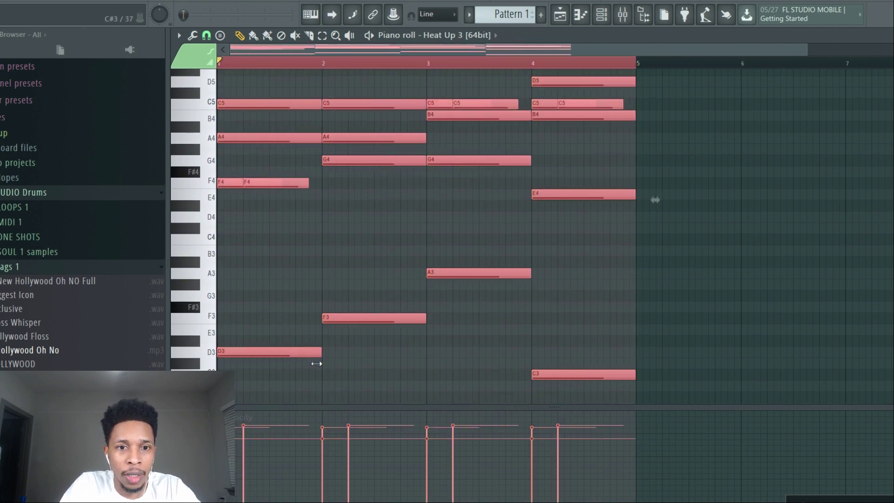
click(219, 62)
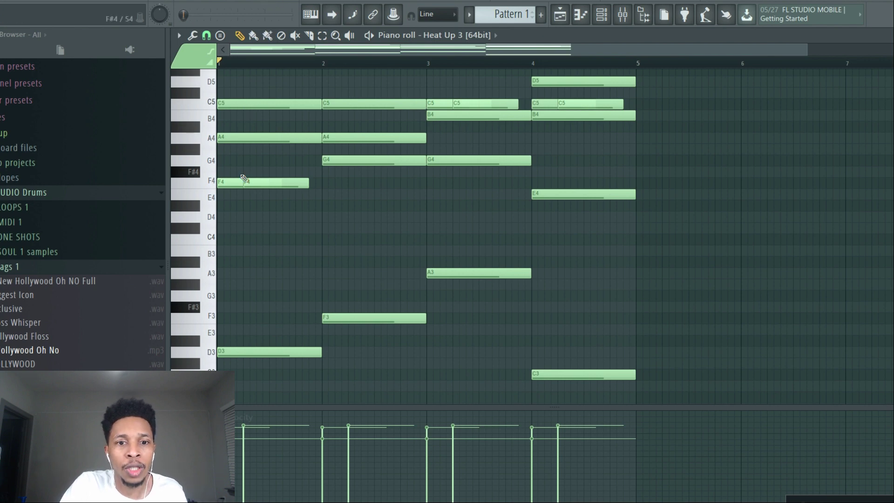
key(space)
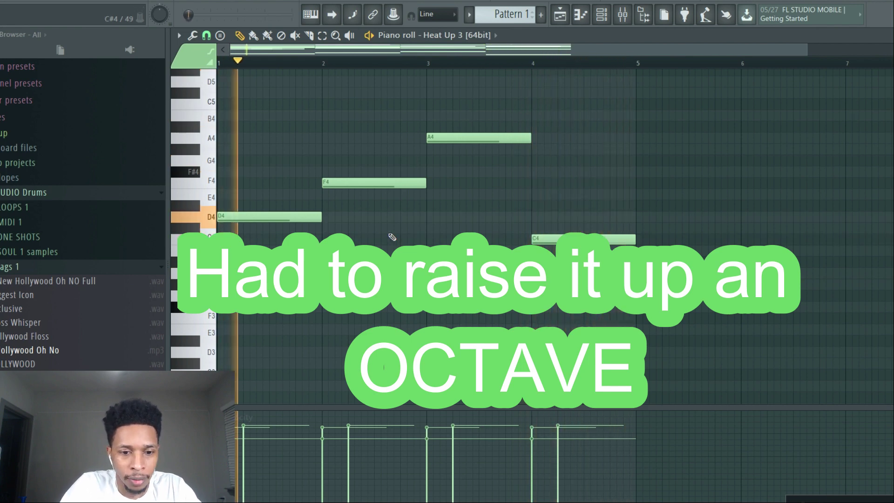
Clone the Heat Up 3 channel and load the FREEDOM preset from the PADS category on the clone
key(F6)
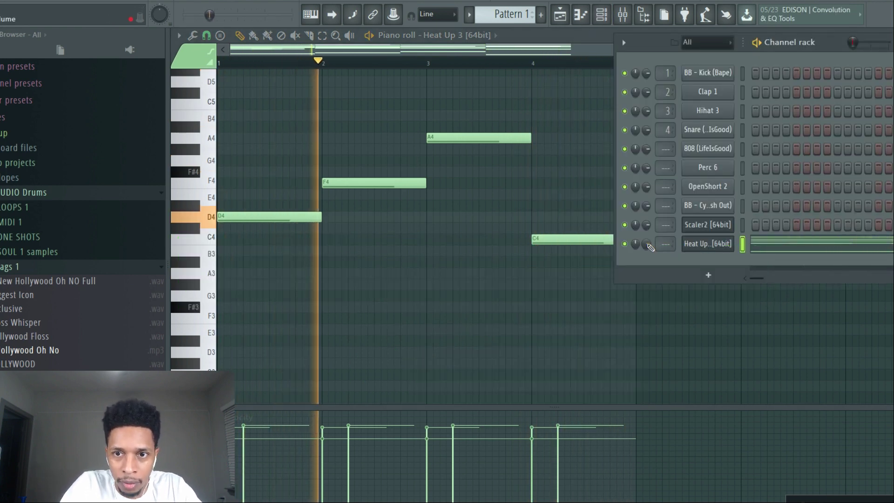
right_click(711, 242)
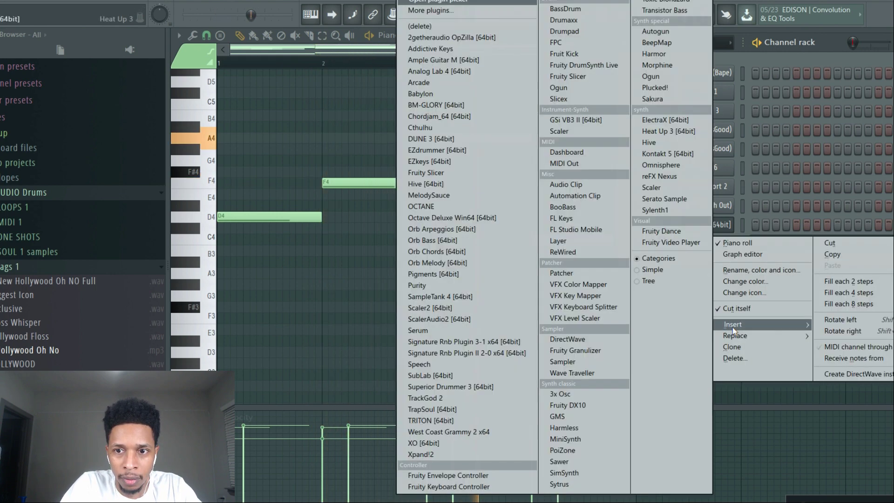
click(738, 347)
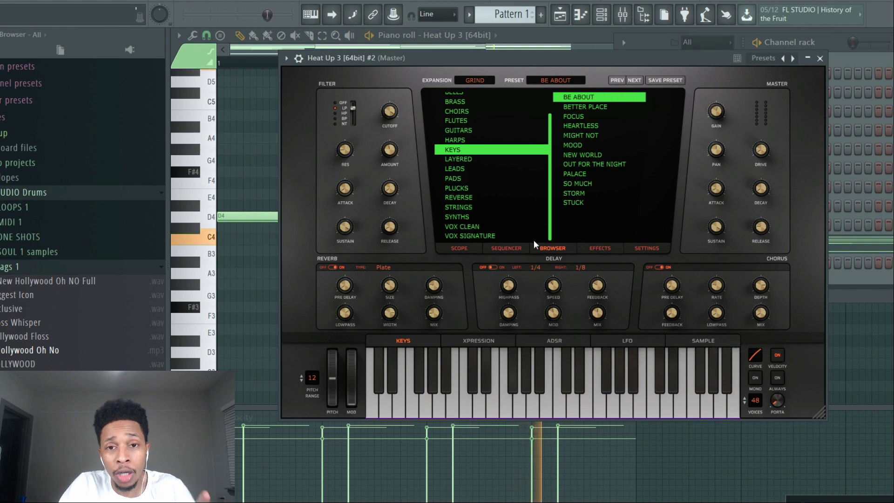
click(465, 181)
click(580, 97)
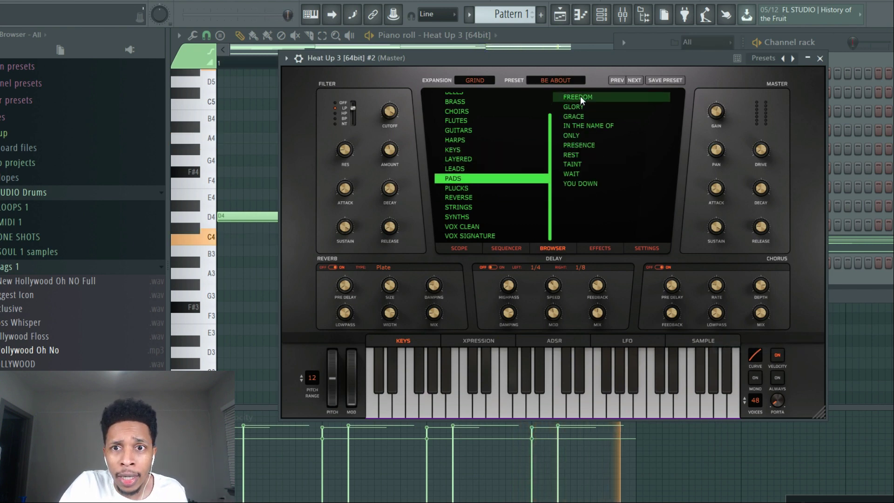
click(853, 287)
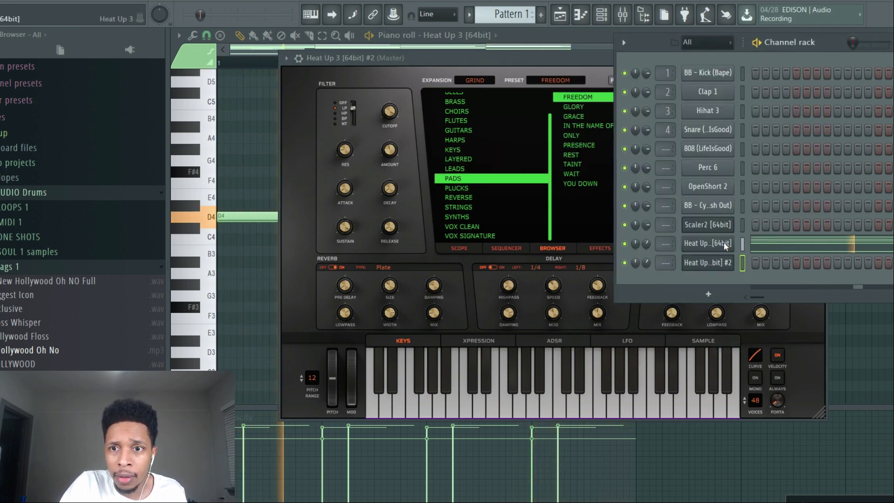
Strum all the notes in the original Heat Up 3 channel's piano roll and audition the result
click(780, 244)
click(780, 244)
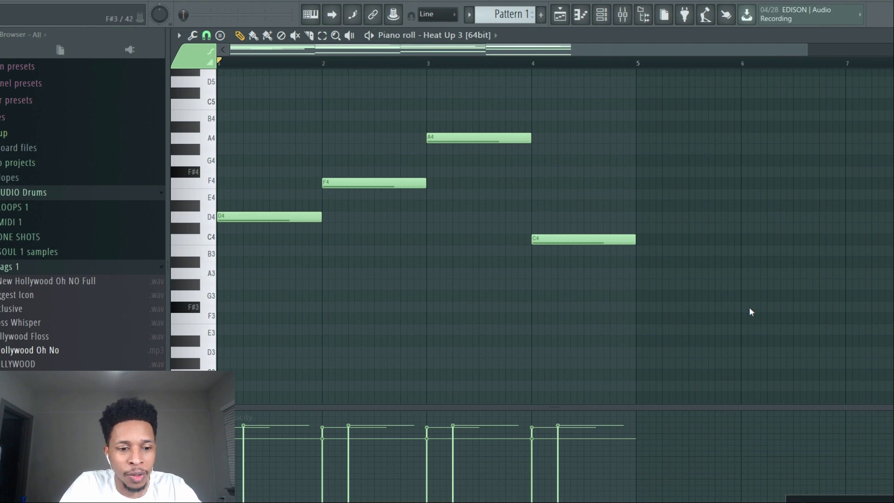
key(ctrl+a)
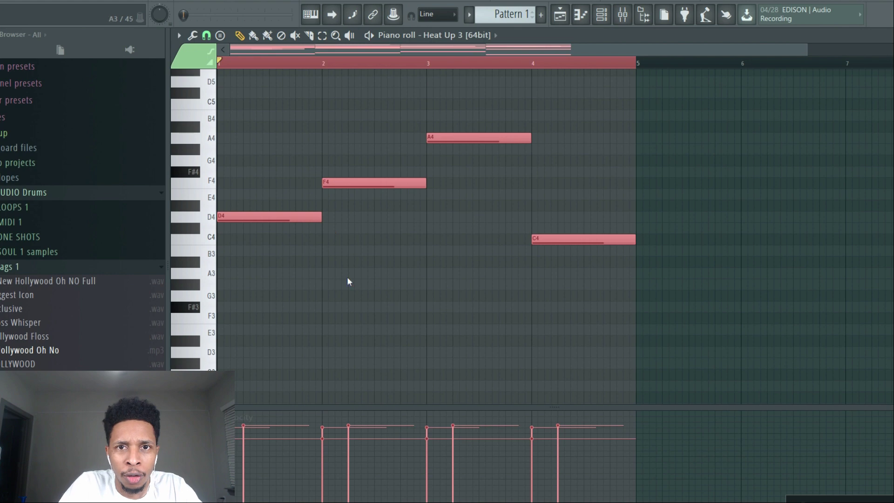
scroll(347, 278, up, 6)
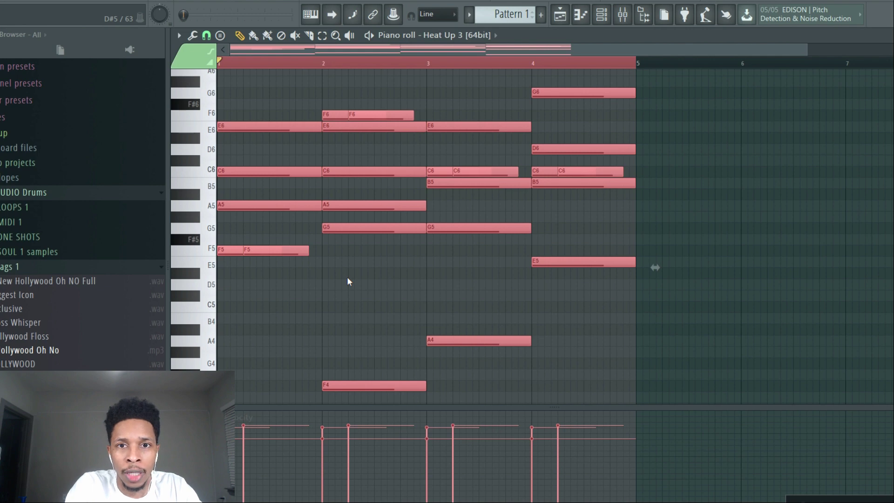
key(alt+s)
click(832, 311)
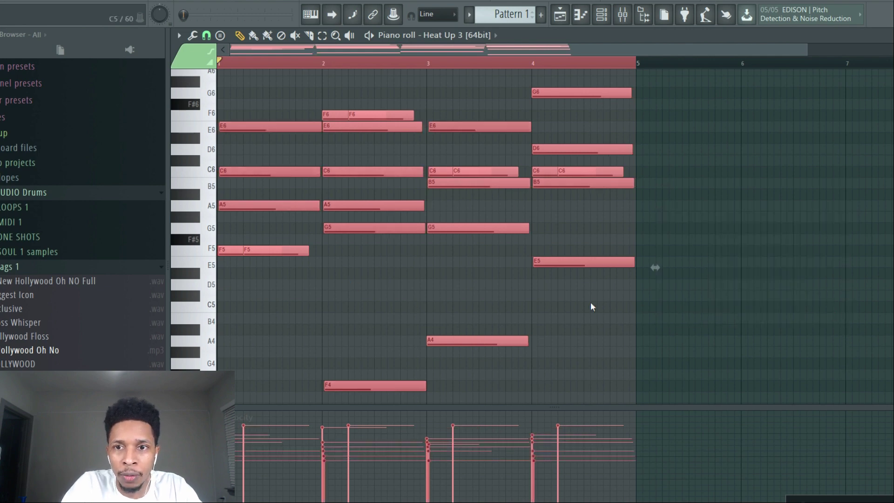
key(space)
key(space)
Copy the notes from the original Heat Up 3 channel and paste them into the Heat Up 3 #2 channel
key(F6)
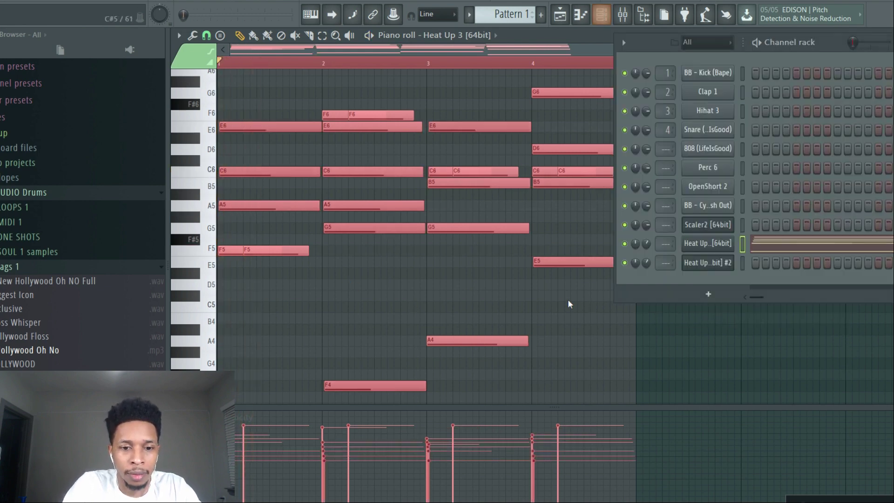
right_click(709, 259)
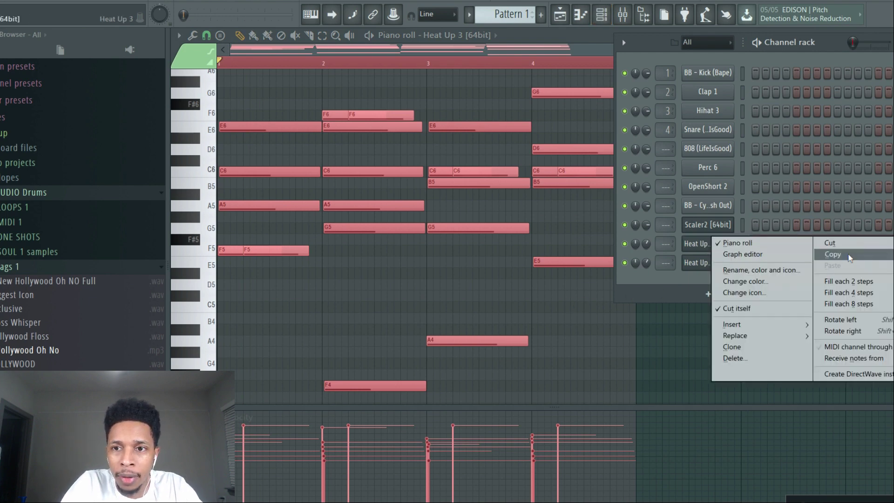
click(750, 254)
right_click(715, 262)
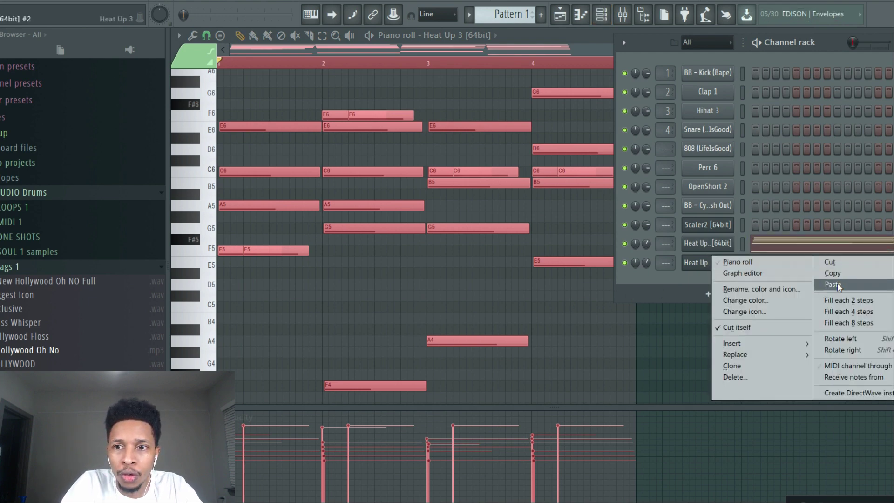
click(820, 280)
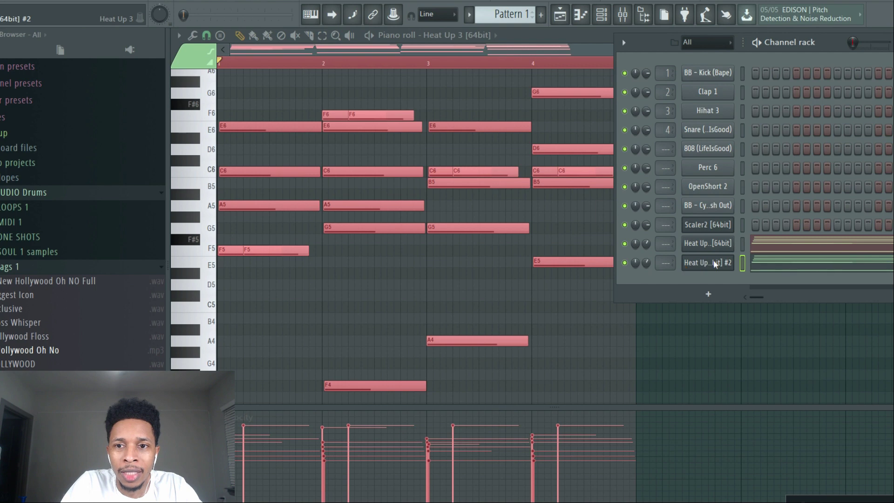
Show Heat Up 3 #2 with its FREEDOM pad and play the pattern to hear both layers together
click(700, 264)
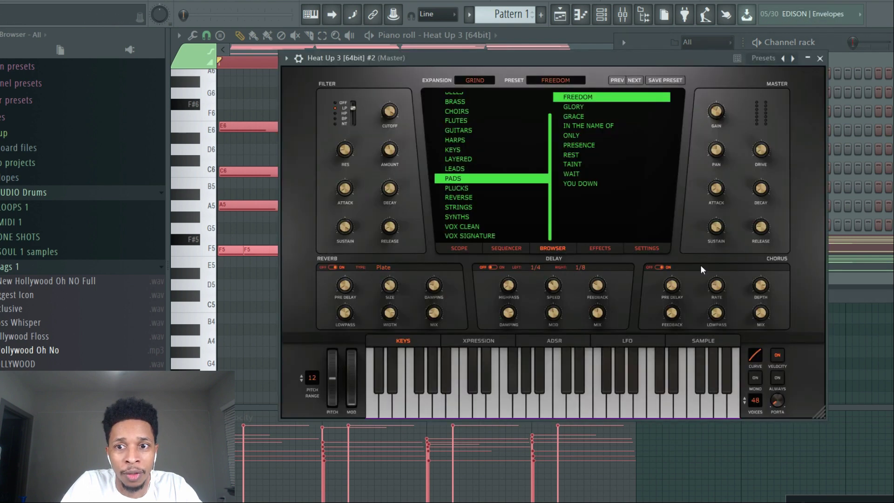
key(space)
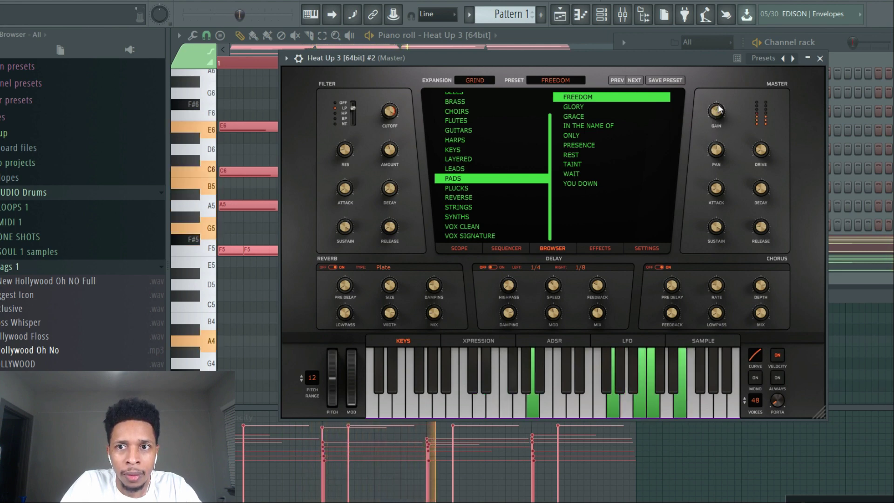
click(836, 280)
key(space)
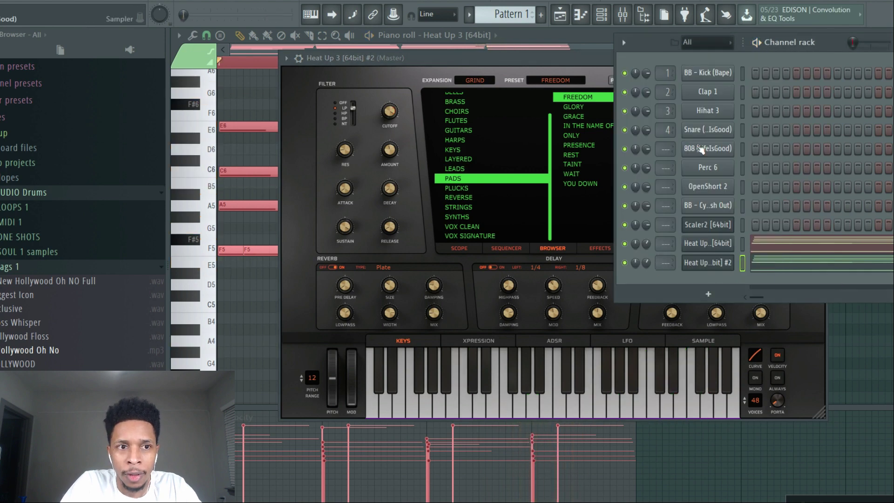
Find the Rucker Collective Roots Drum Kit among the sample packs and open its KICKS folder
click(14, 268)
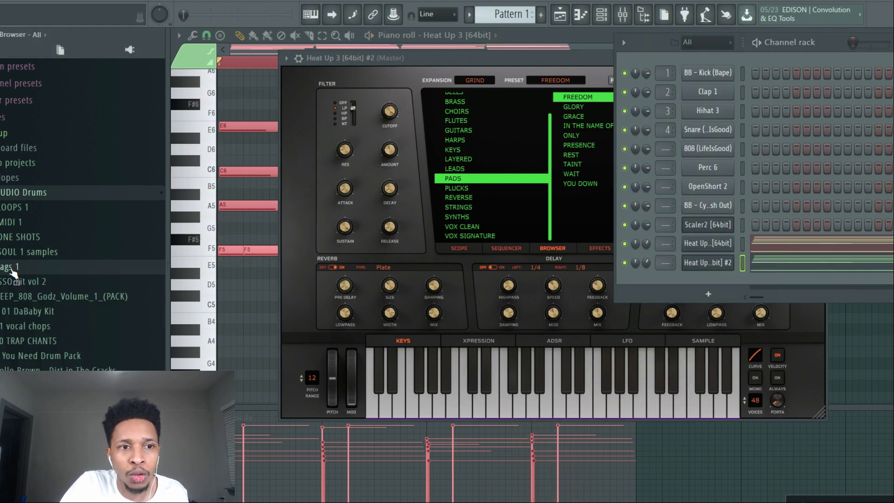
scroll(39, 279, down, 3)
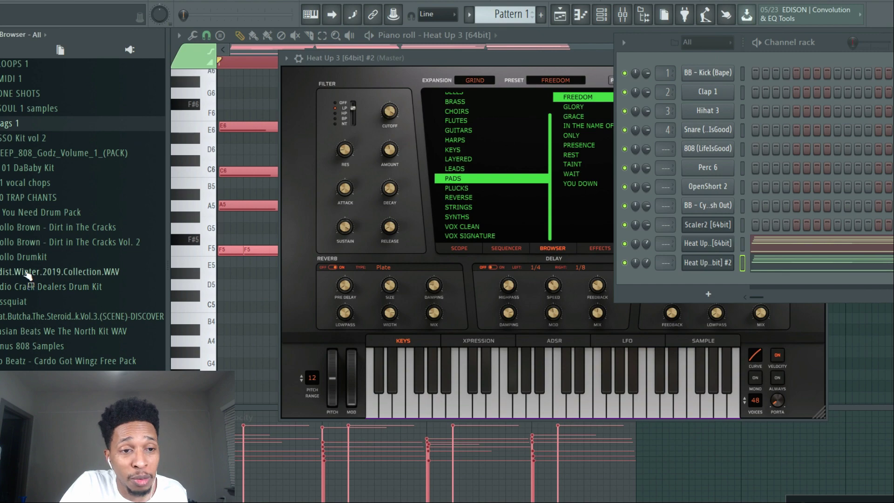
scroll(19, 266, down, 10)
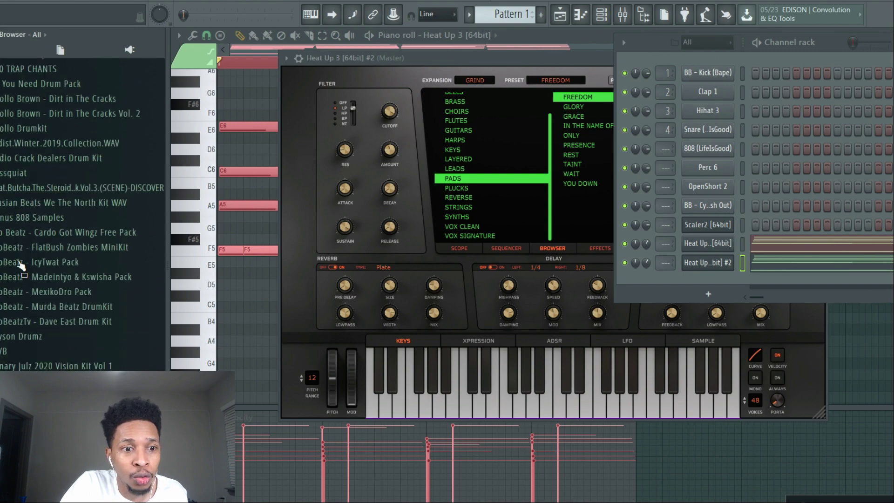
scroll(20, 265, down, 5)
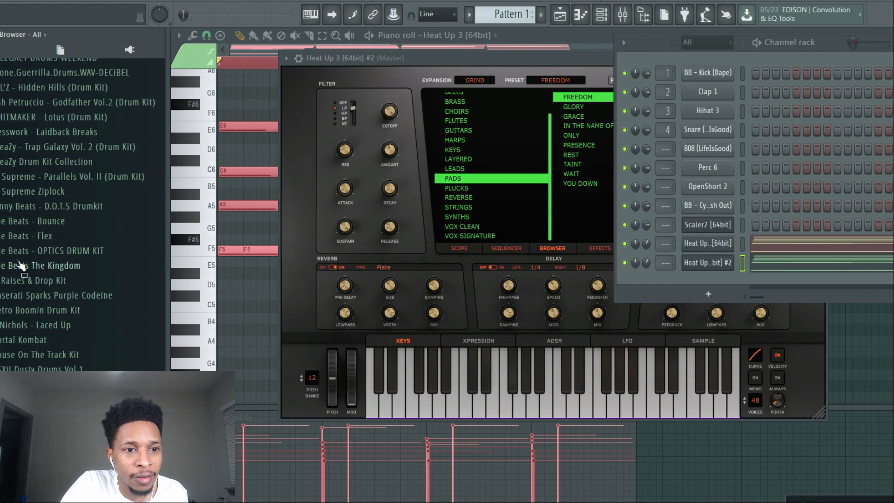
scroll(19, 265, down, 6)
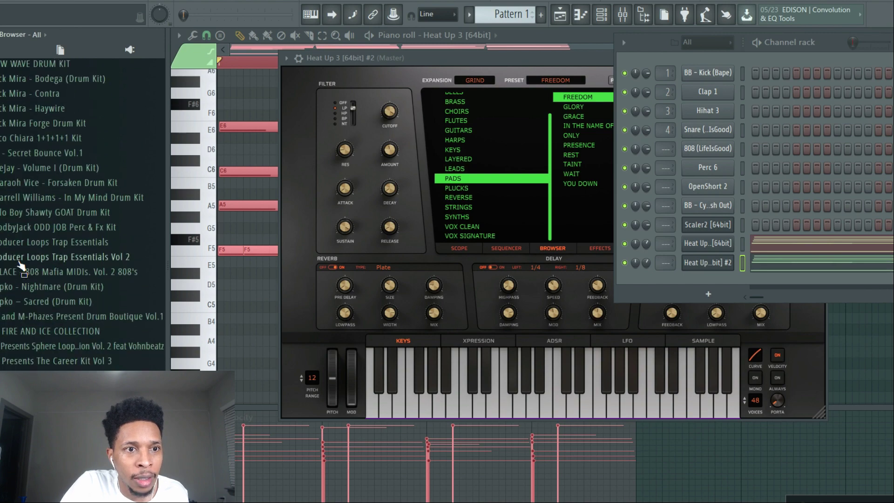
scroll(19, 265, down, 6)
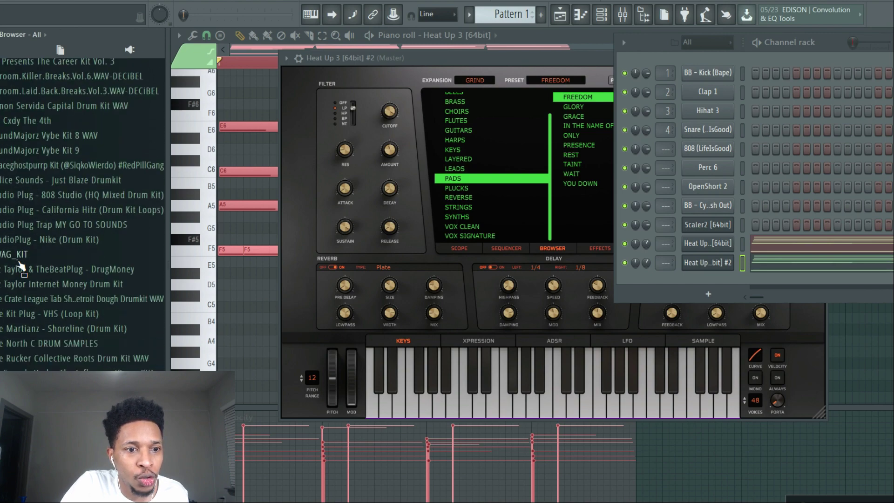
scroll(20, 266, down, 5)
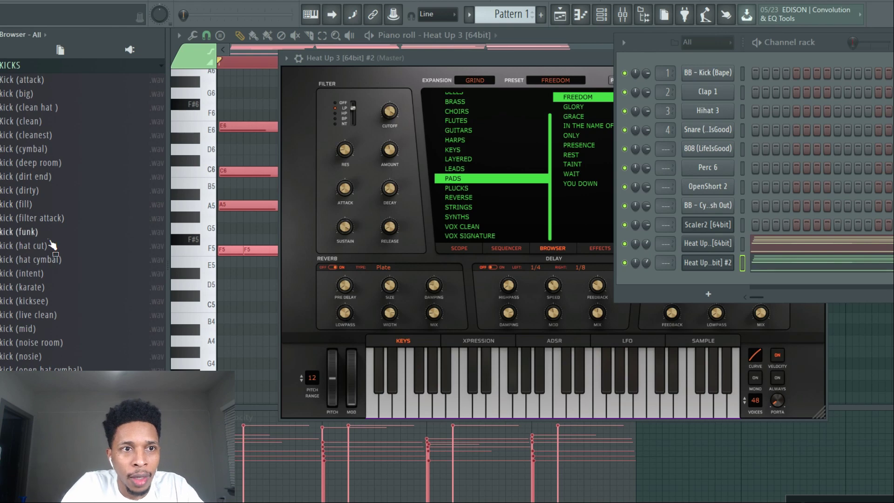
scroll(28, 172, up, 3)
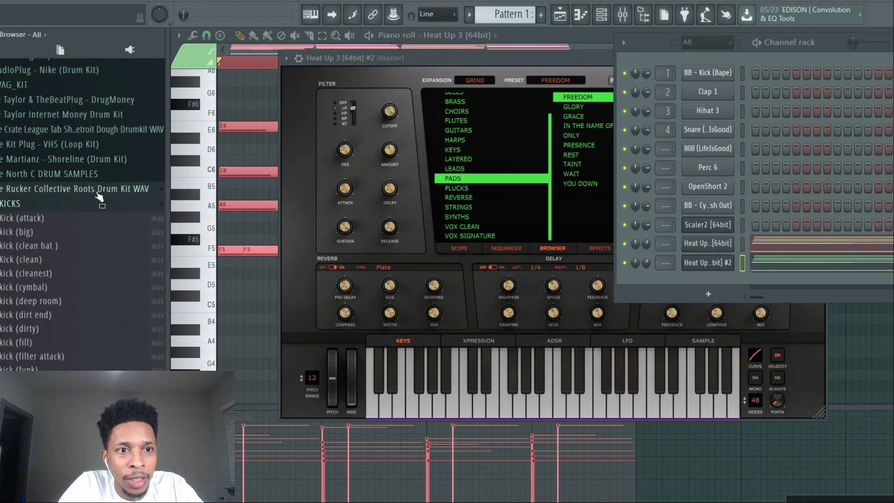
Audition the attack and big kicks, and add kick (big) as a new channel with hits on steps 1 and 9
click(34, 219)
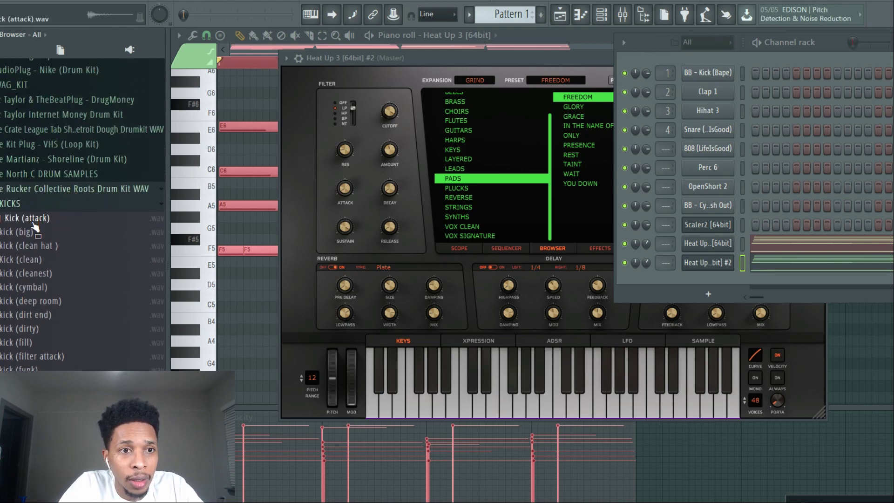
click(20, 232)
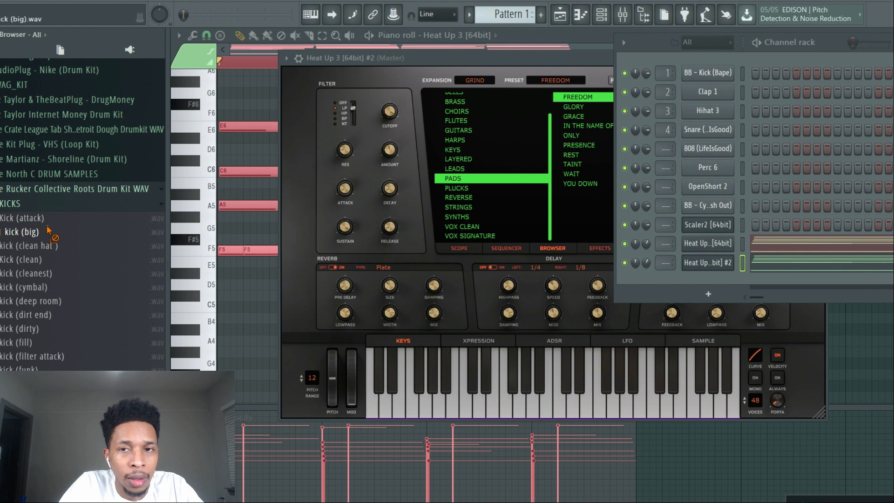
drag(48, 229, 712, 281)
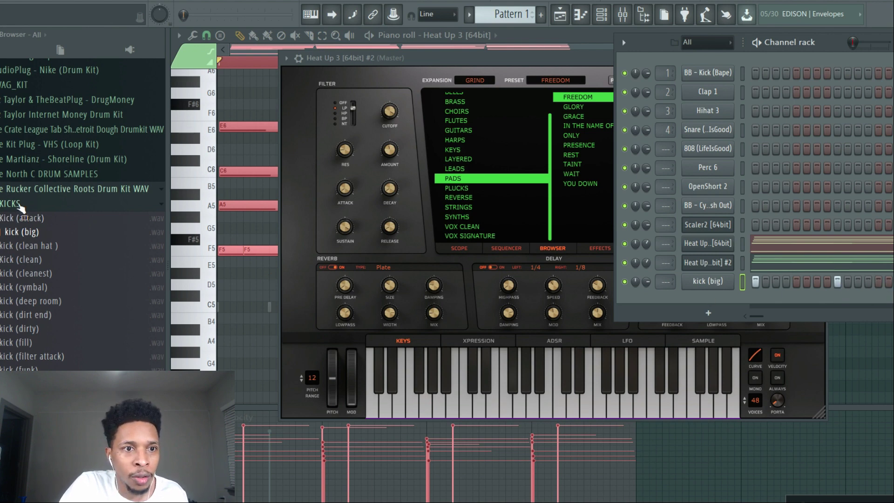
Audition rims from the kit's SNARES folder and add rim (mid) as a new channel with a hit on step 5
click(14, 205)
click(19, 233)
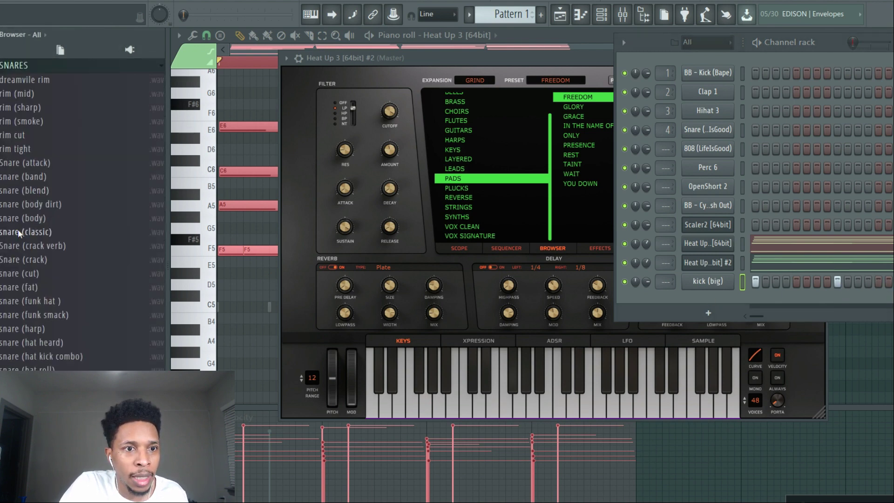
click(21, 108)
click(19, 93)
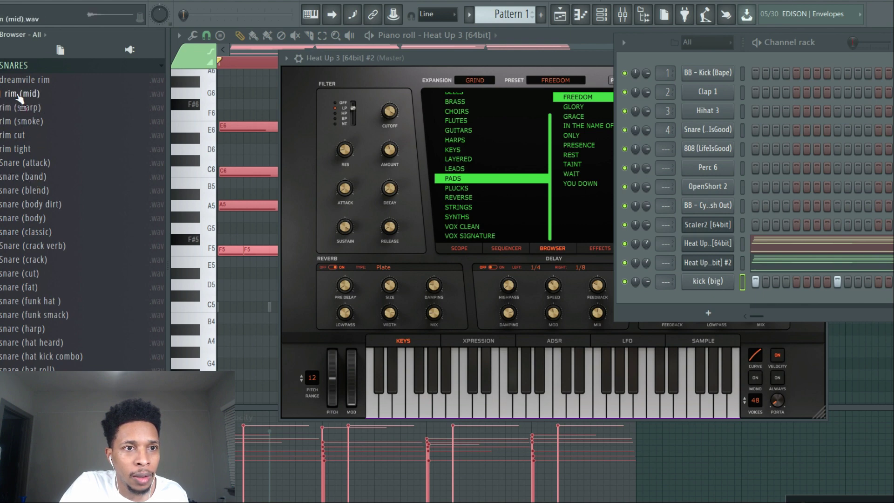
drag(19, 94, 716, 311)
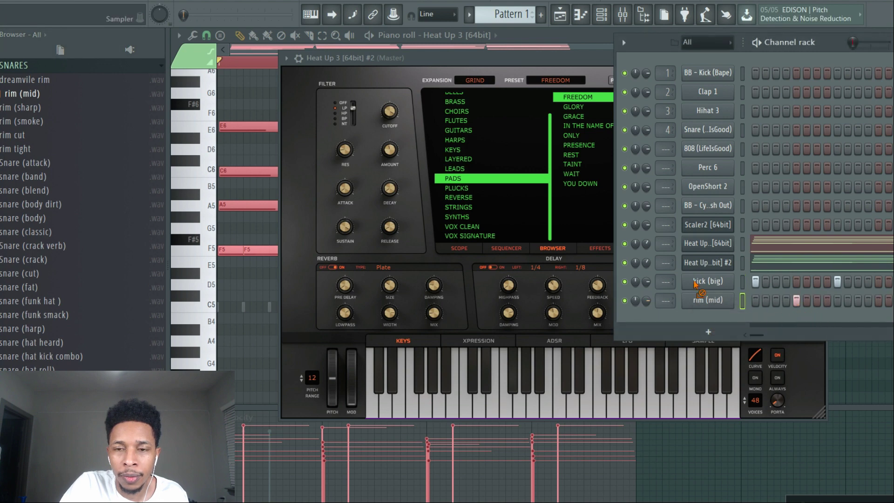
Audition Snare (attack) and add it as a new channel with hits on steps 5 and 13, and add a rim hit on step 13
click(21, 108)
click(21, 164)
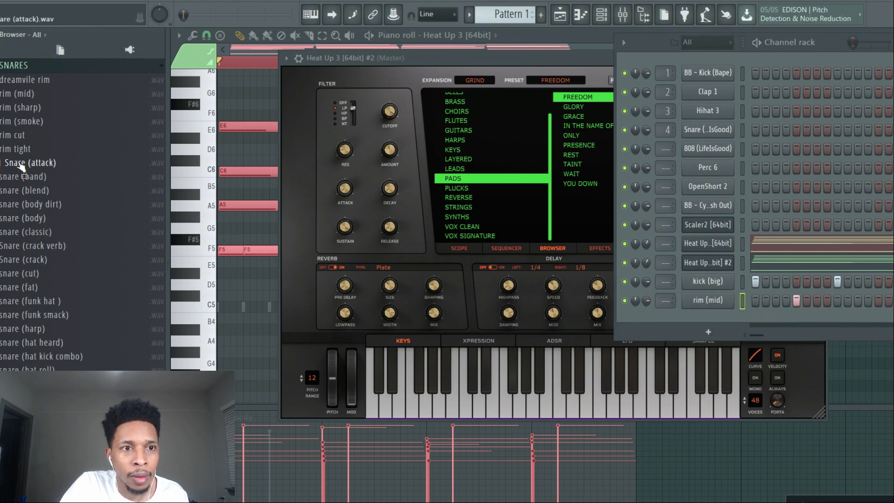
drag(48, 163, 828, 347)
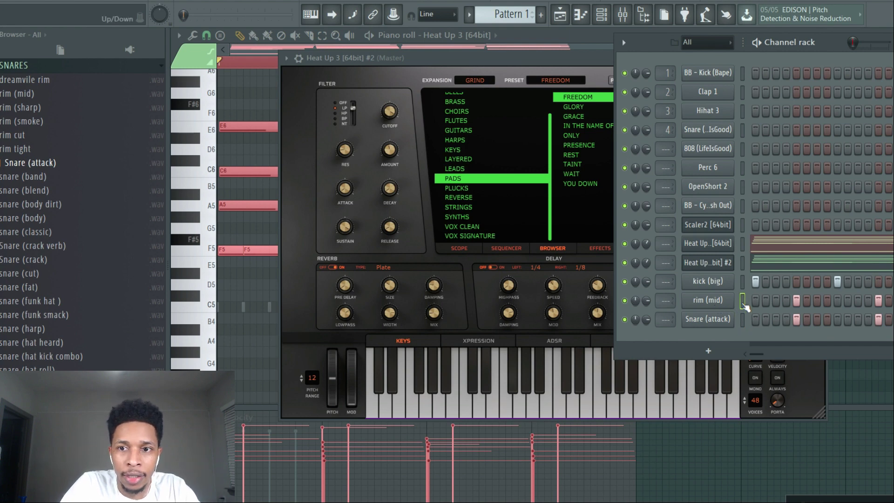
Duplicate the rim (mid) notes in the piano roll so the one-bar pattern repeats across all four bars
key(F7)
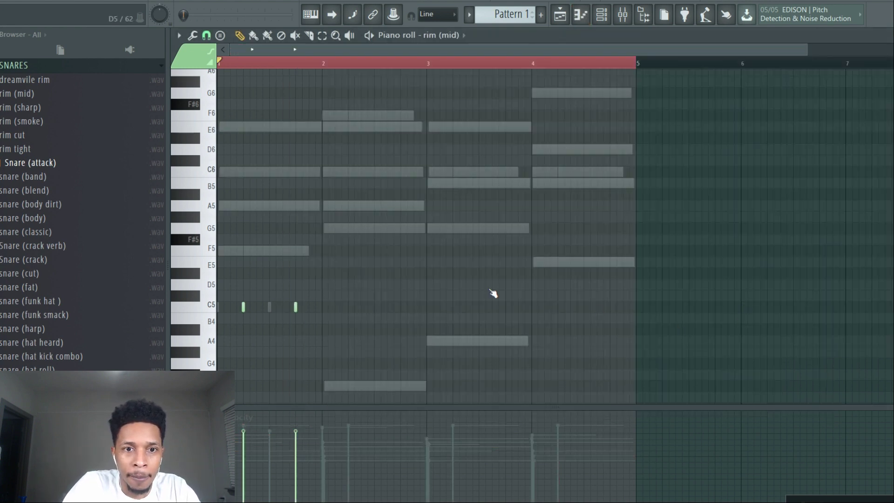
drag(390, 308, 350, 305)
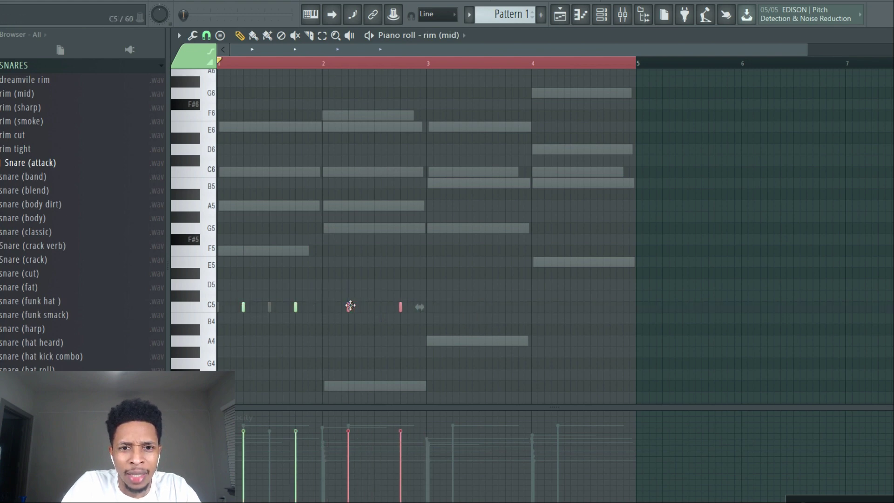
mouse_move(465, 323)
mouse_down()
mouse_move(236, 278)
mouse_move(452, 327)
mouse_up()
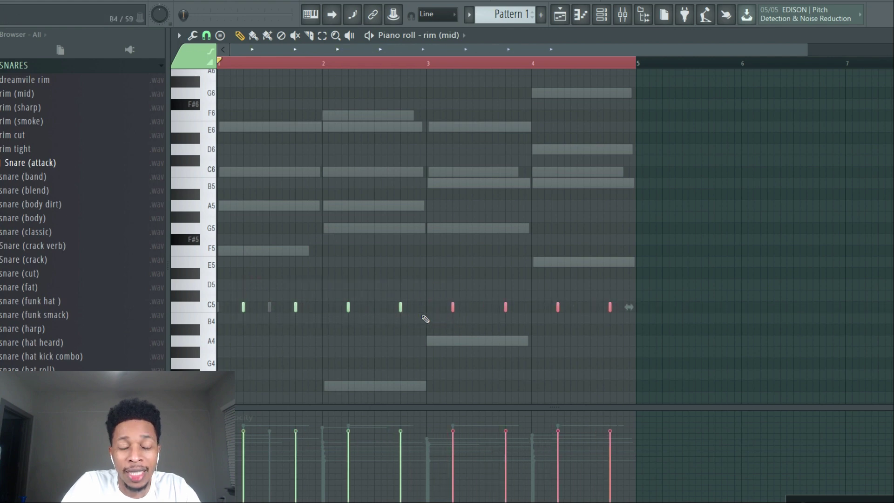
Copy the rim (mid) channel's notes and paste them into the Snare (attack) channel
key(F6)
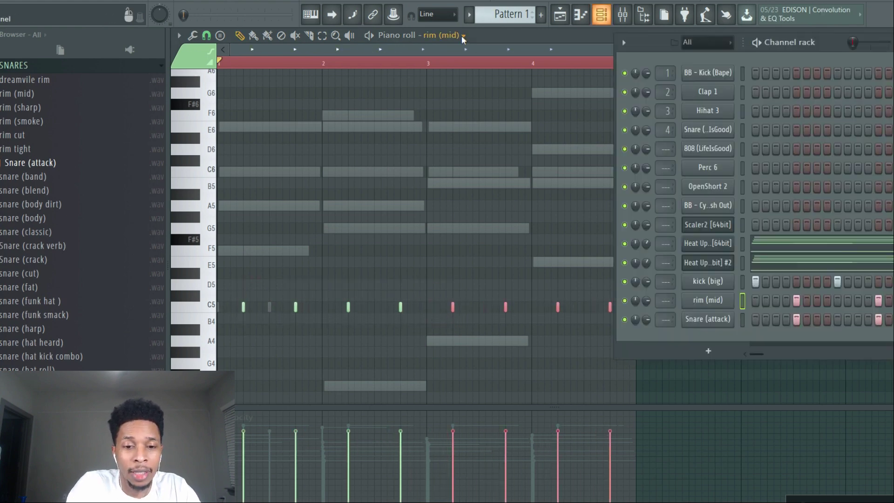
right_click(698, 300)
right_click(709, 313)
right_click(709, 313)
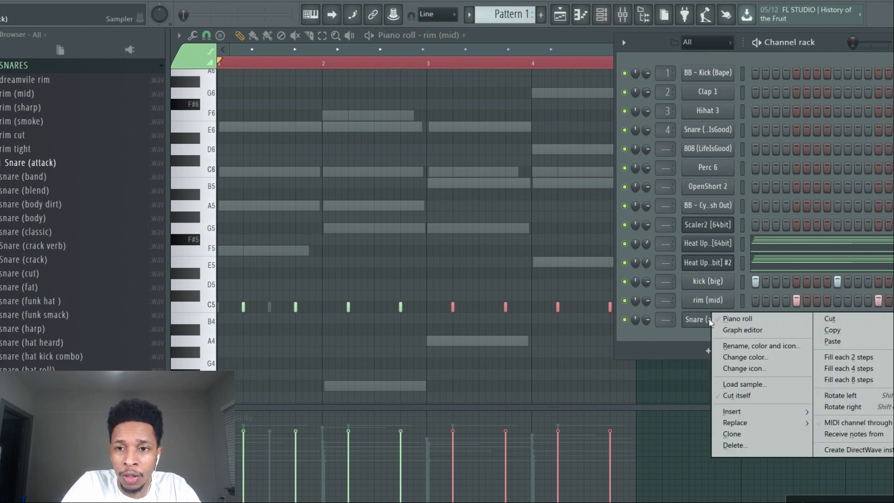
click(832, 342)
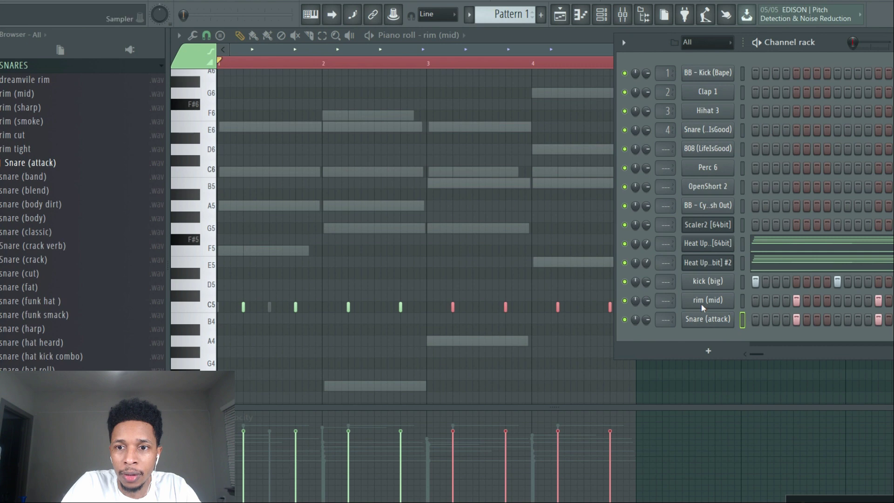
Draw kick (big) notes at C5 on steps 3, 9, 12 and 16 of bar 1 in the piano roll
click(741, 282)
key(F6)
key(space)
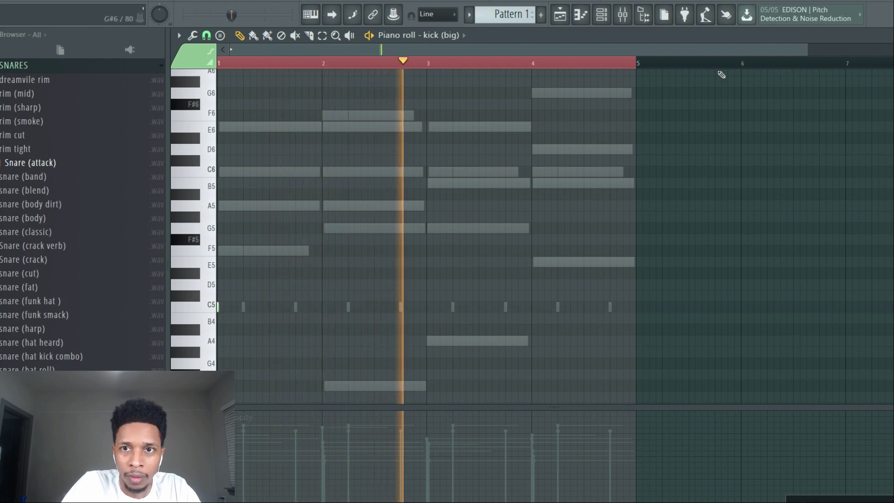
drag(804, 51, 540, 50)
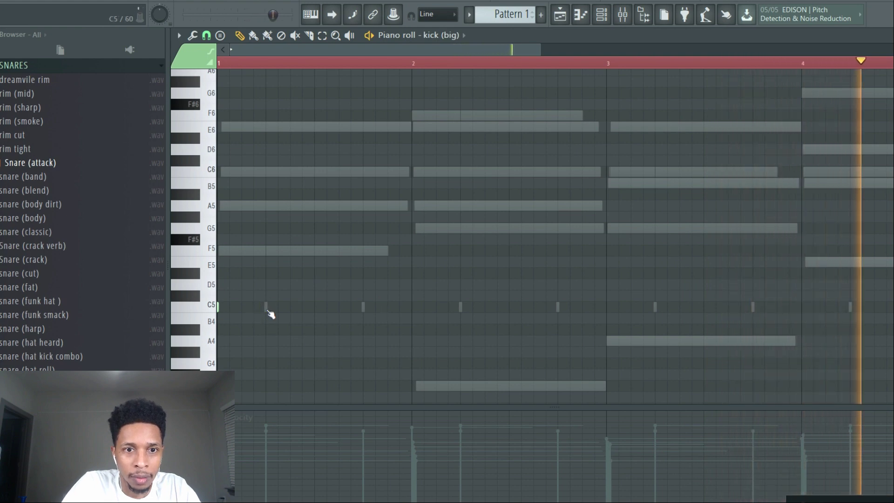
click(242, 307)
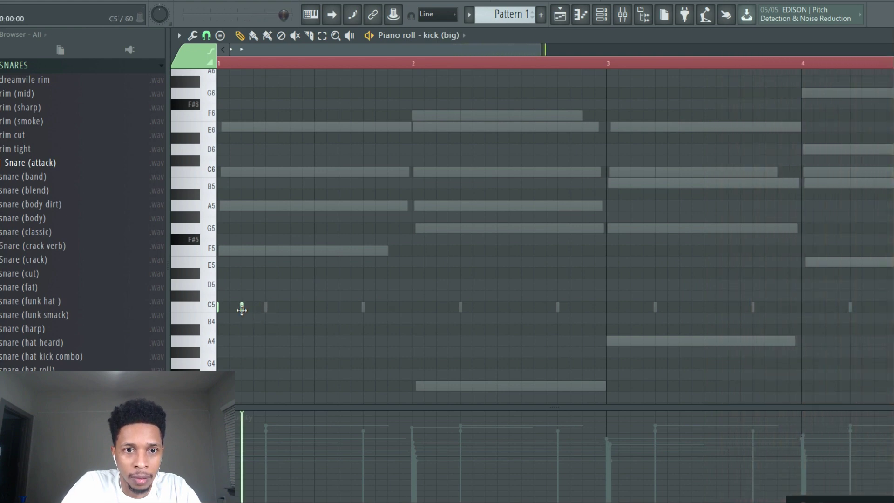
click(314, 307)
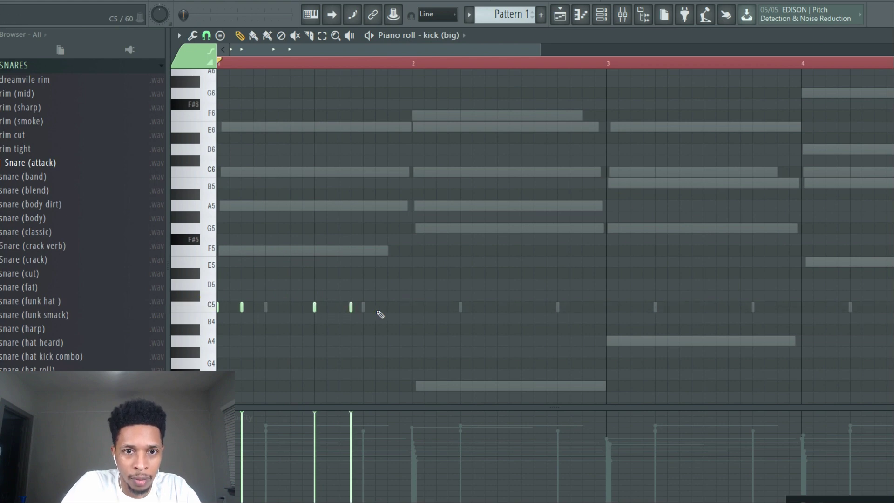
Select the bar 1 kick notes, duplicate them into bar 2, and play the pattern
drag(446, 318, 227, 316)
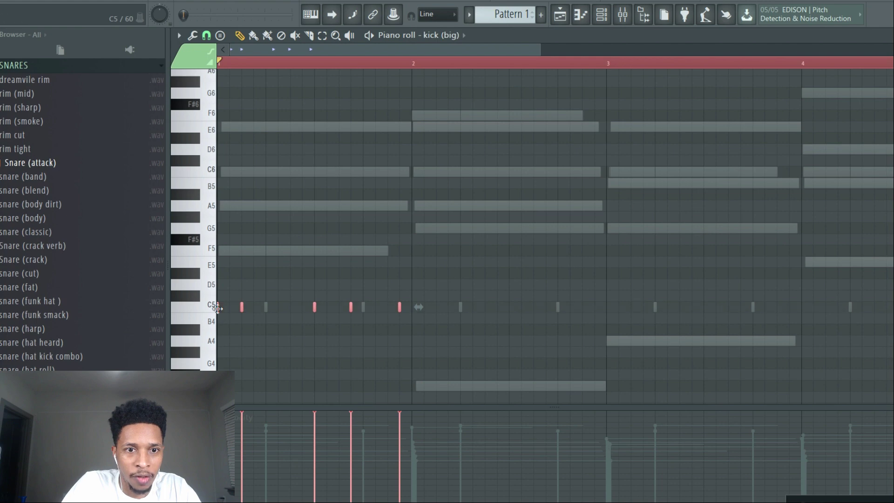
key(ctrl+b)
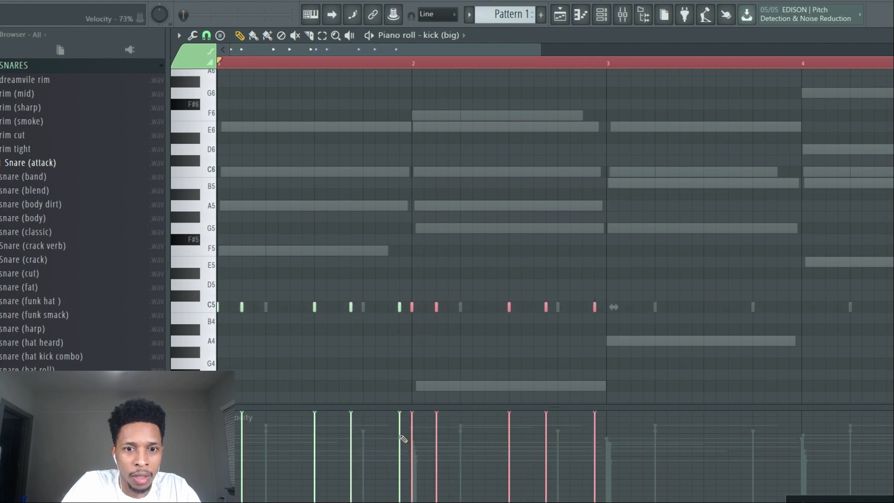
key(space)
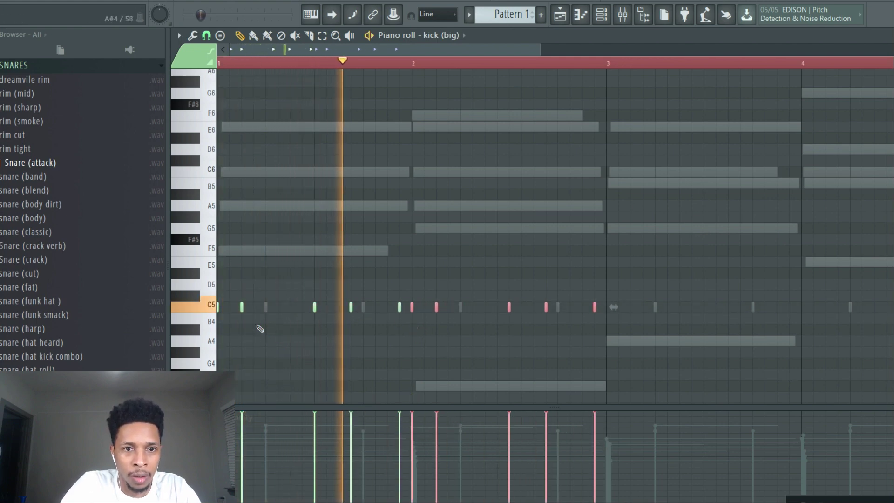
Thin out the kick while listening back, deleting the hits on steps 3 and 9 of bar 1 and step 9 of bar 2
right_click(242, 309)
key(space)
key(space)
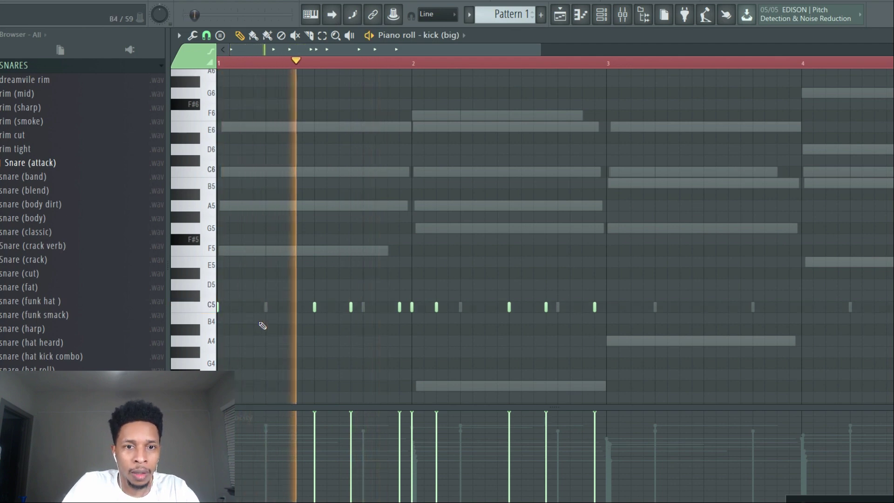
right_click(315, 307)
key(space)
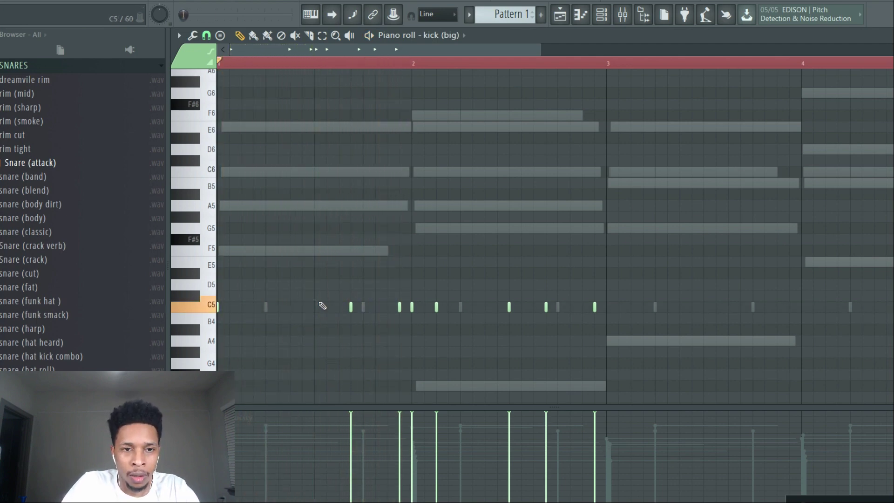
key(space)
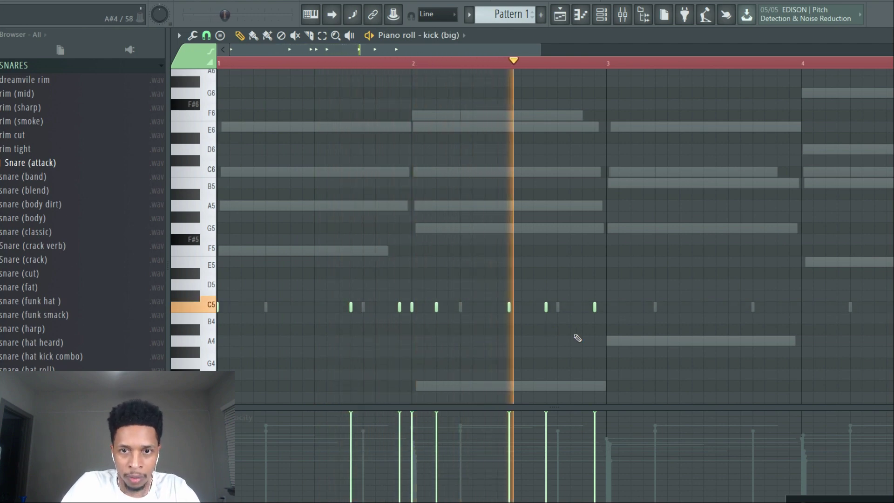
key(space)
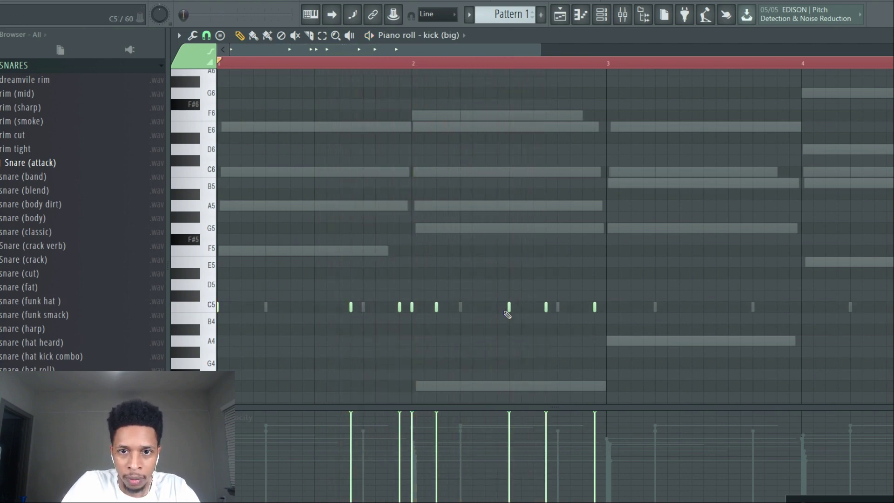
key(space)
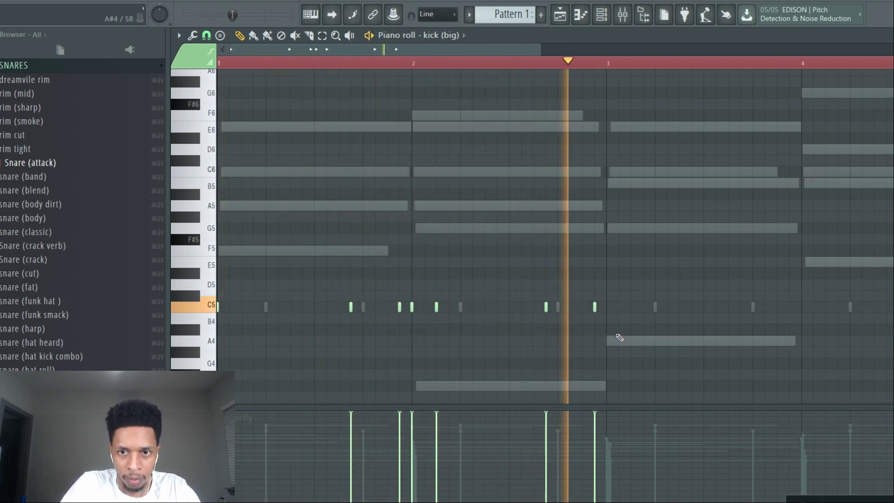
key(space)
Duplicate the two-bar kick pattern into bars 3 and 4 and play it back
drag(664, 313, 218, 311)
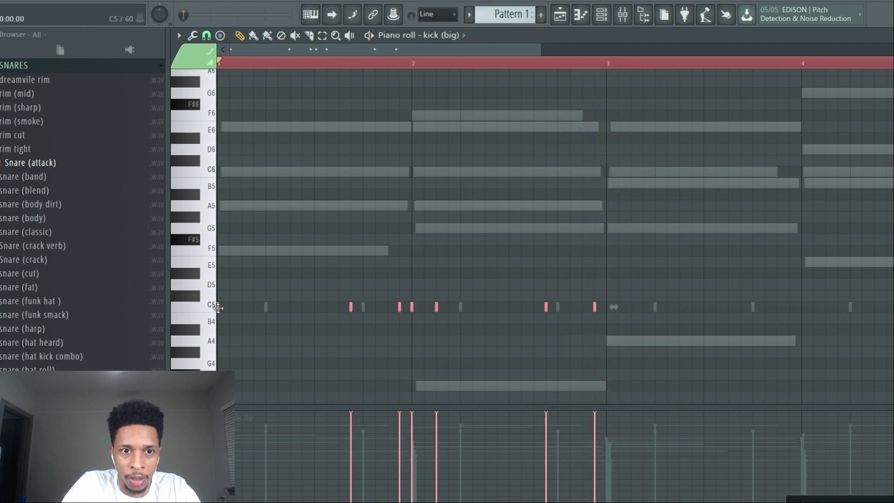
key(ctrl+b)
key(space)
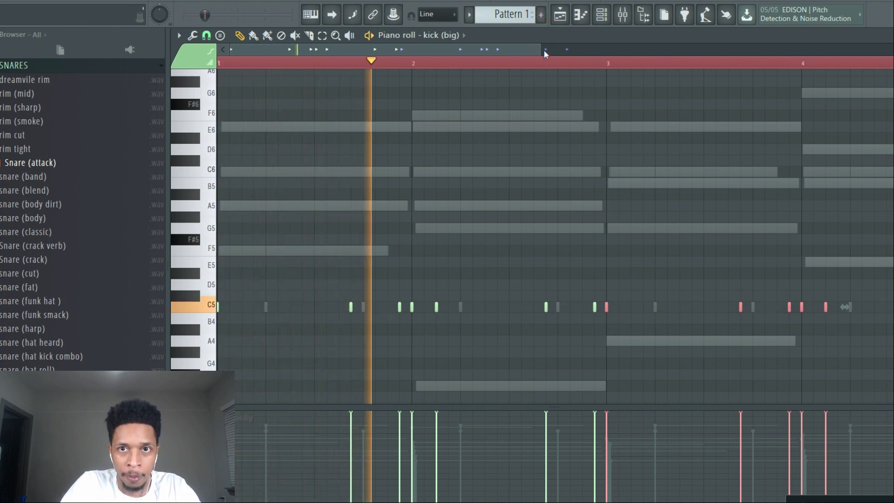
Vary the kick in bar 4 during playback by moving the step 12 hit to step 9 and adding a hit on step 15
drag(542, 49, 754, 50)
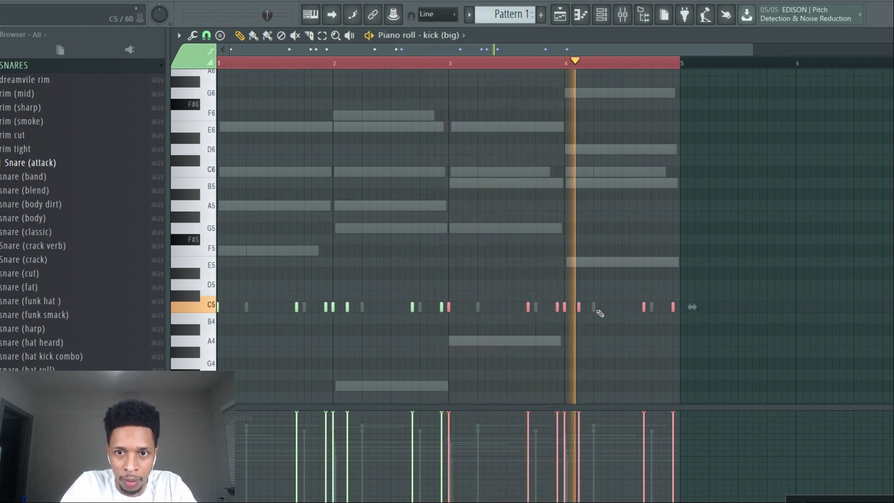
click(615, 307)
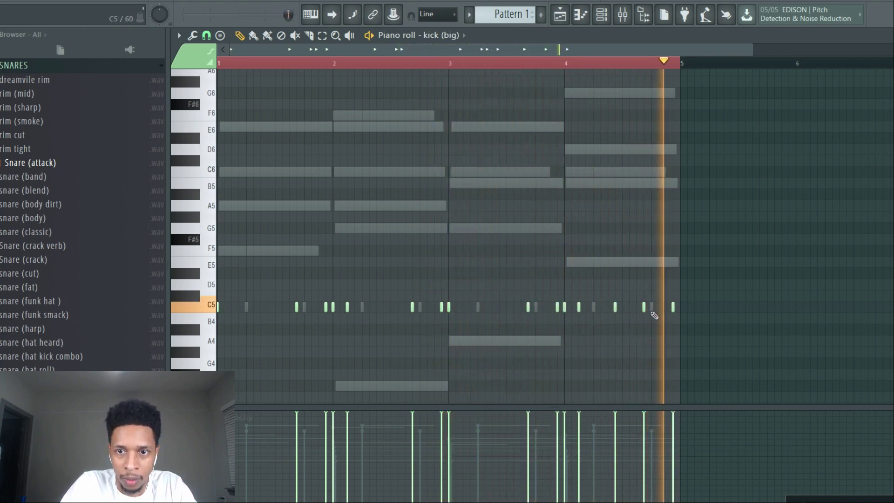
drag(645, 307, 624, 306)
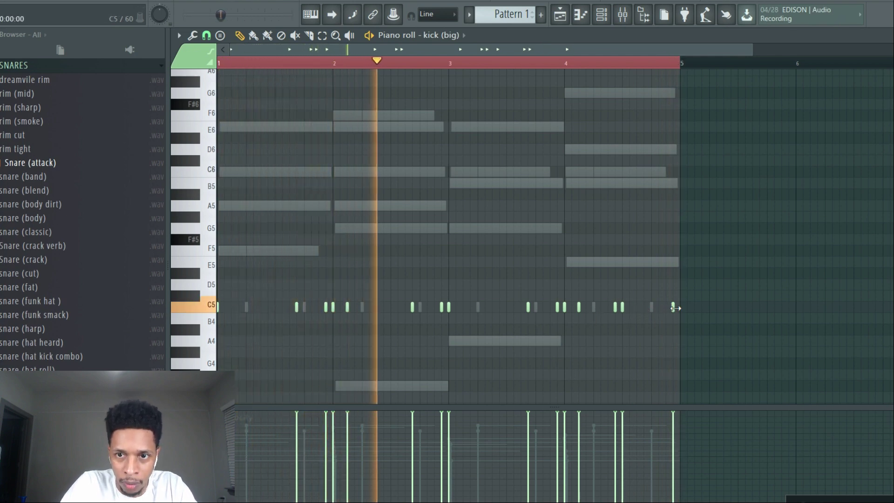
drag(232, 50, 428, 70)
click(511, 307)
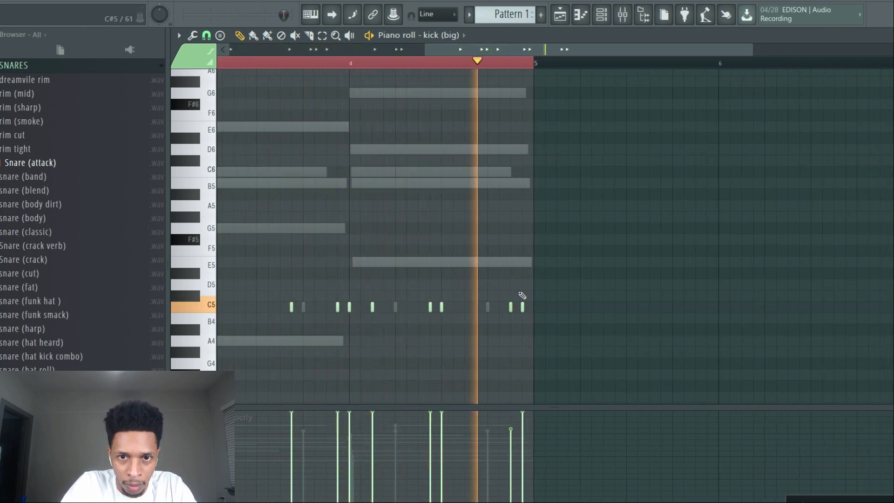
right_click(430, 307)
drag(425, 52, 228, 51)
key(space)
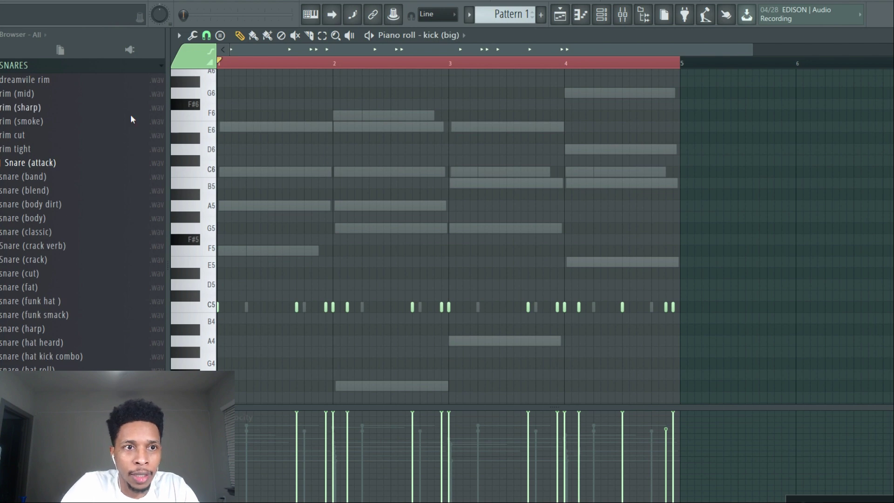
Open the kit's PERCUSSION + HATS folder and audition bell hat and hihat 1
click(27, 69)
scroll(40, 125, up, 2)
click(27, 106)
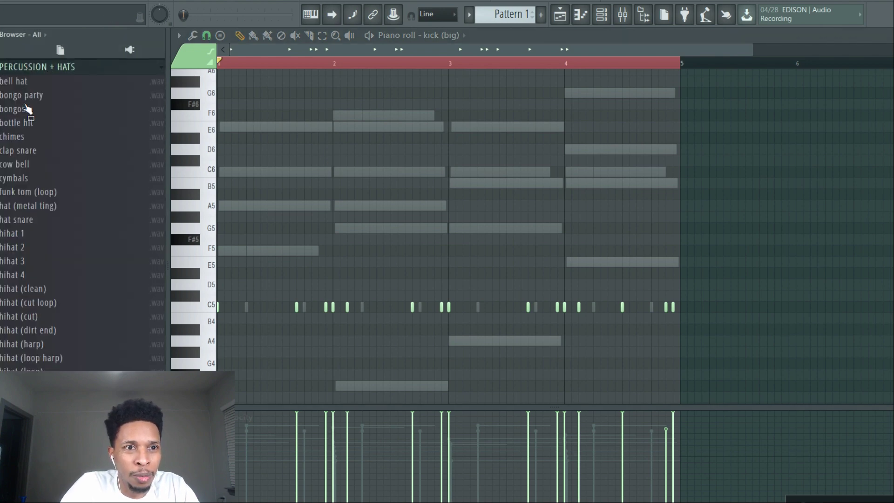
click(24, 137)
click(18, 84)
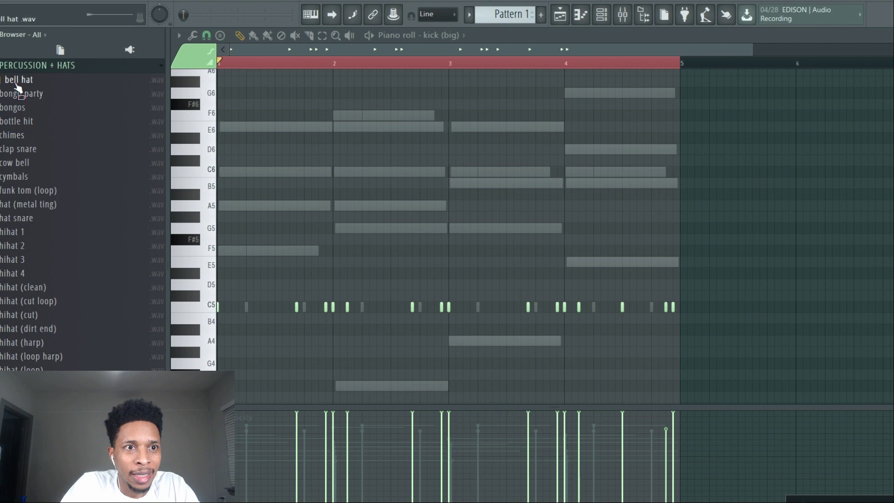
click(22, 96)
click(18, 84)
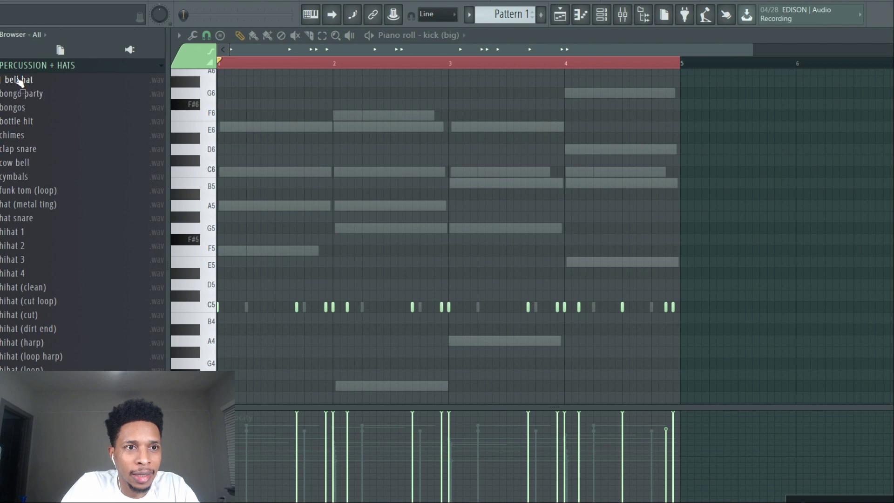
click(27, 231)
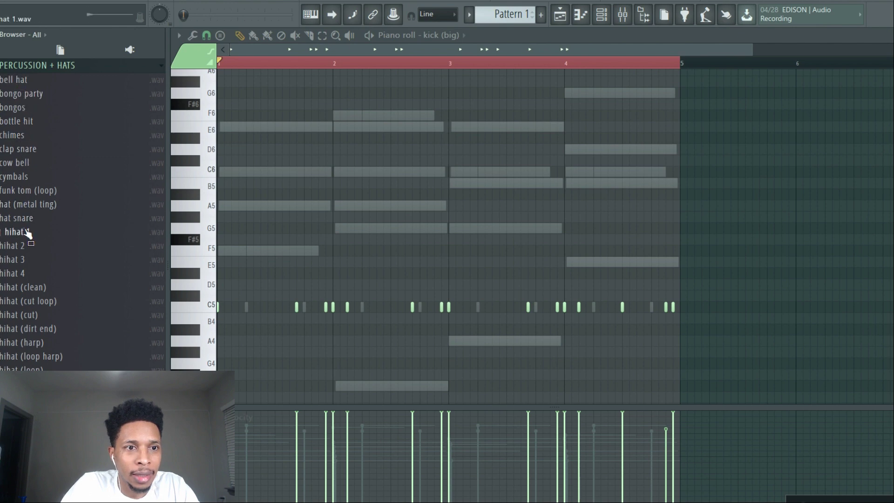
Add hihat 1 as a new channel below Snare (attack) and fill it on every 2 steps
key(F6)
drag(18, 237, 713, 338)
right_click(714, 337)
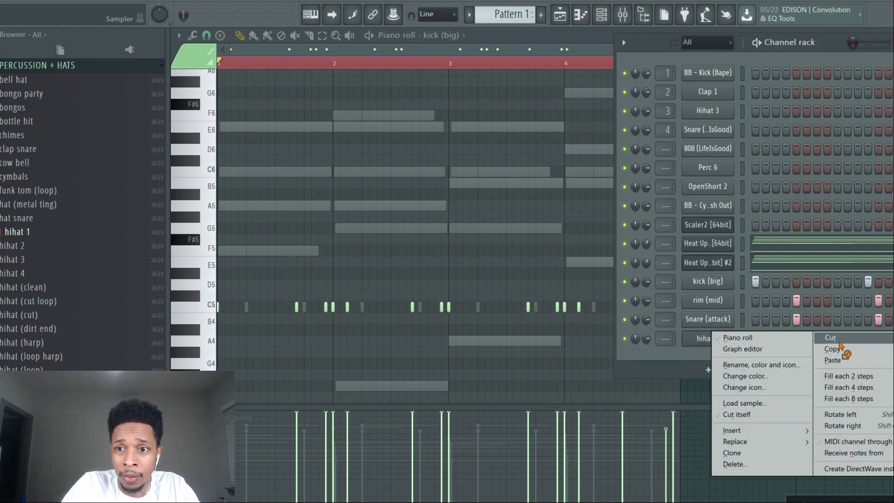
click(856, 377)
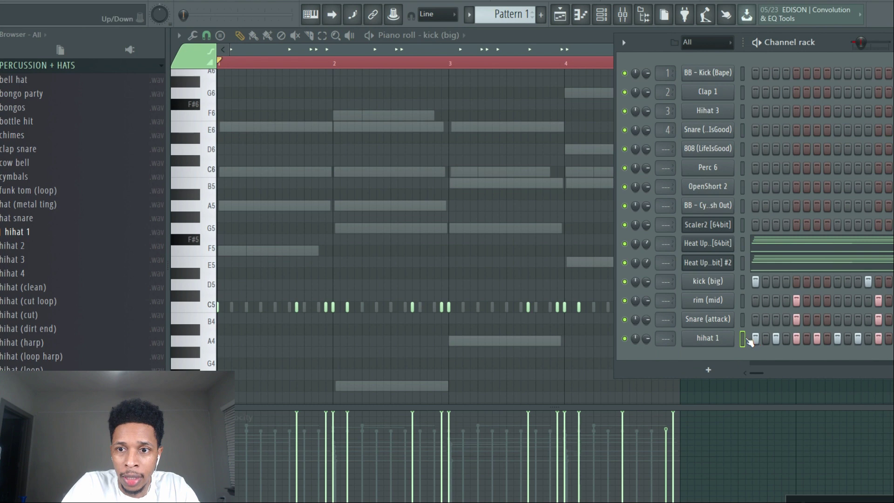
Lower the velocity of every second hihat 1 note, add a D5 hit on step 12 of bar 4, and play it back
key(F7)
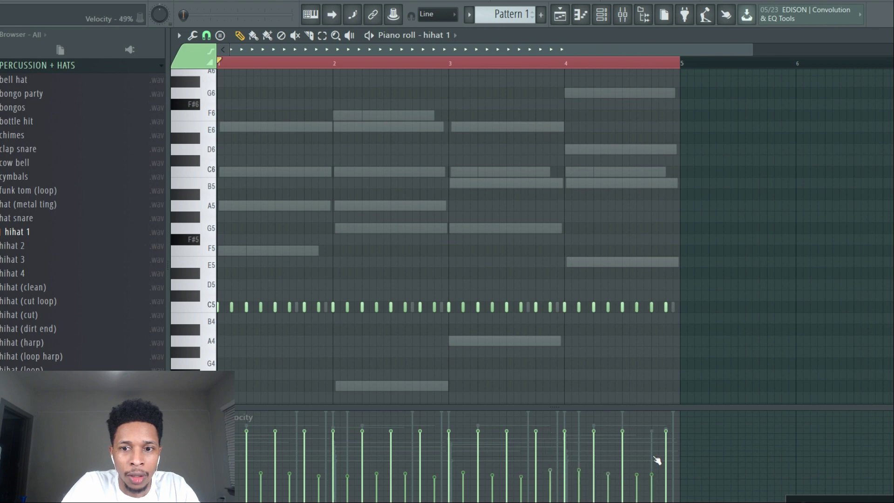
click(644, 284)
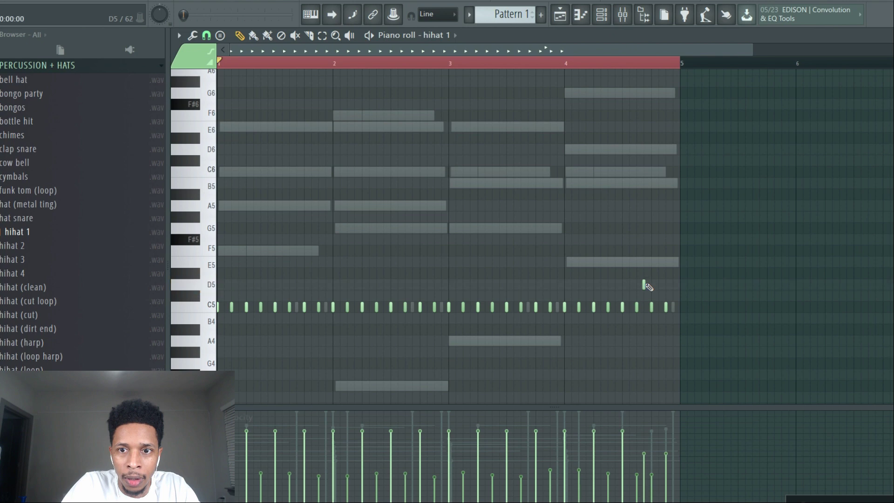
key(space)
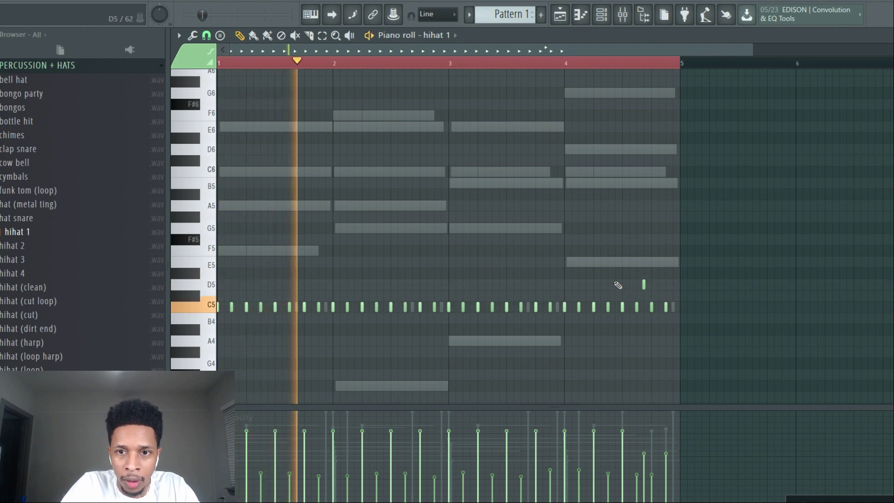
Audition cymbals, funk tom (loop), hihat clean and regee open hat from the kit against the playing beat
key(F6)
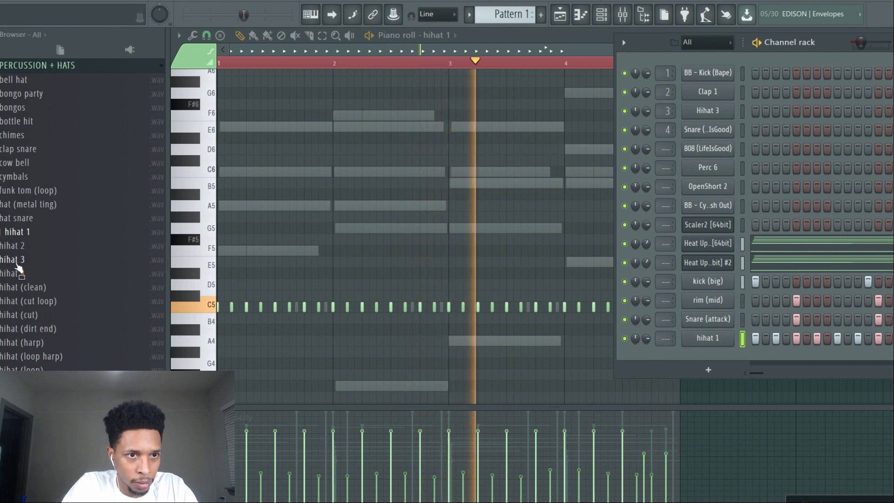
click(18, 177)
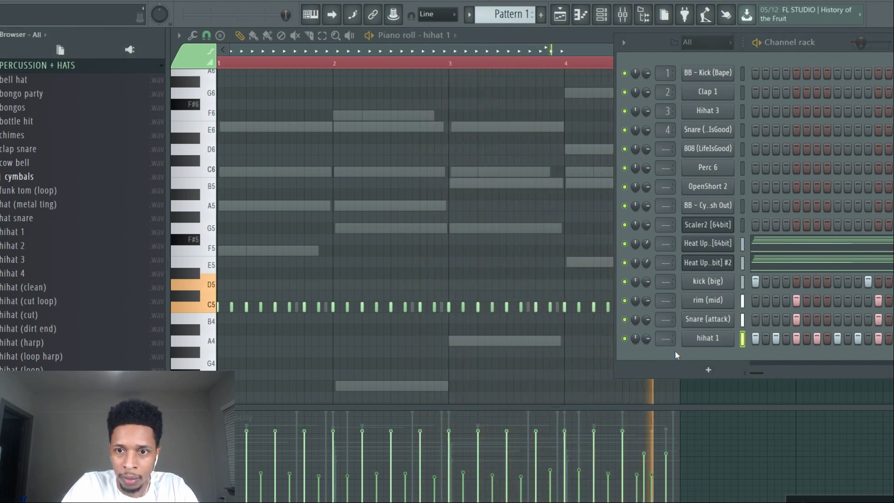
click(34, 190)
scroll(51, 283, down, 2)
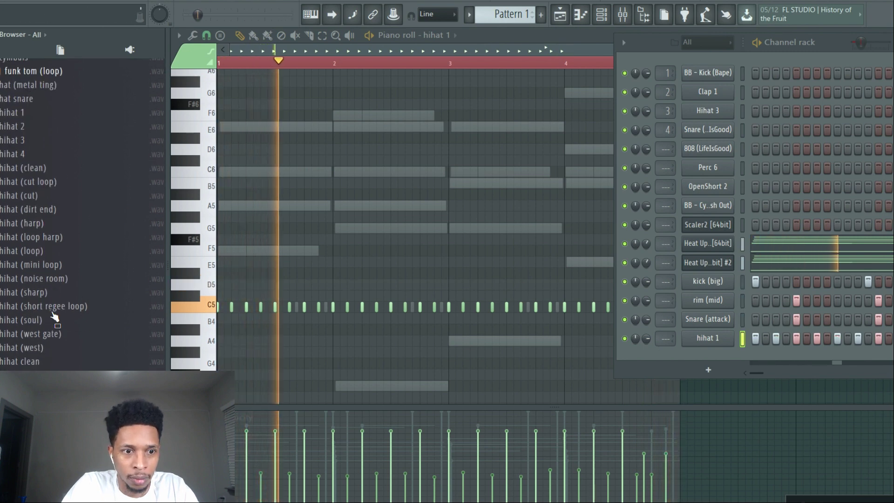
click(40, 360)
scroll(40, 364, down, 1)
click(42, 419)
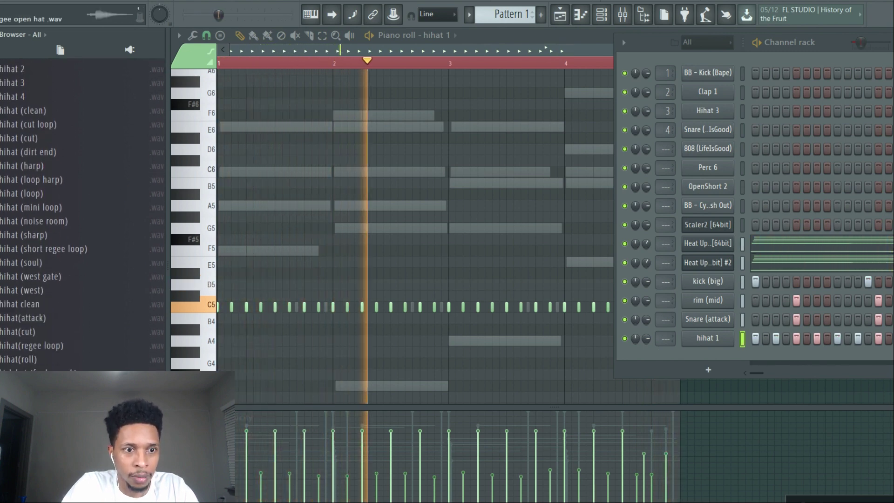
Add regee open hat as a new channel below hihat 1 with a single hit on step 3
drag(41, 419, 757, 358)
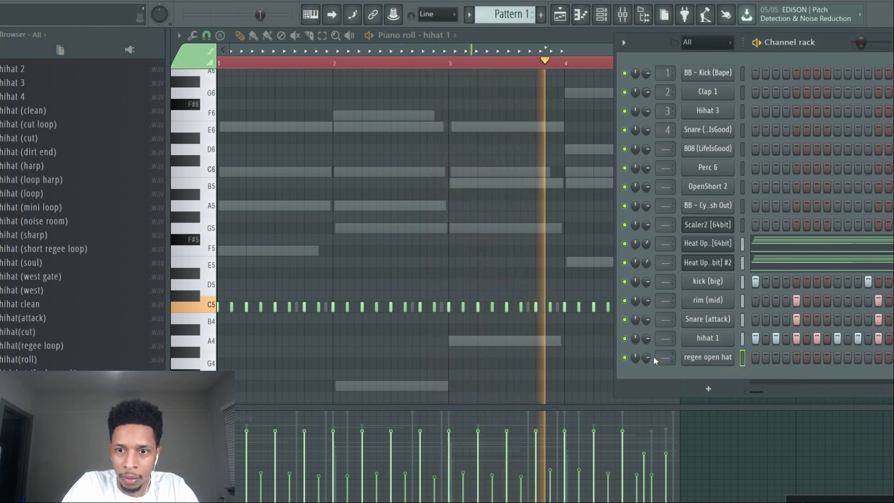
click(776, 357)
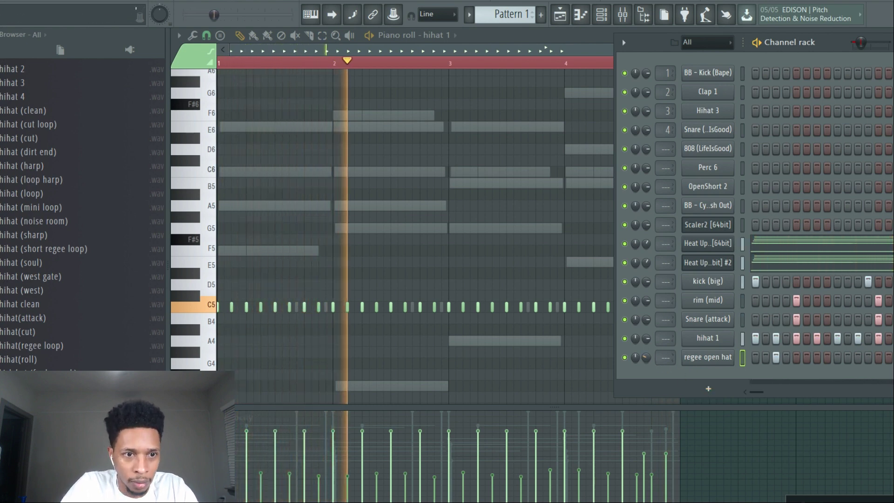
key(space)
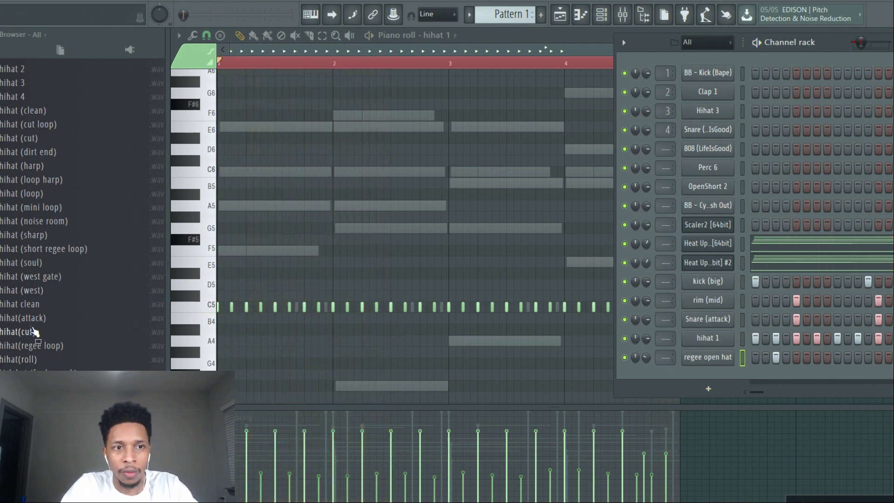
Clone the second Heat Up 3 channel and load the FILTER preset from the GUITARS category in the copy
key(F6)
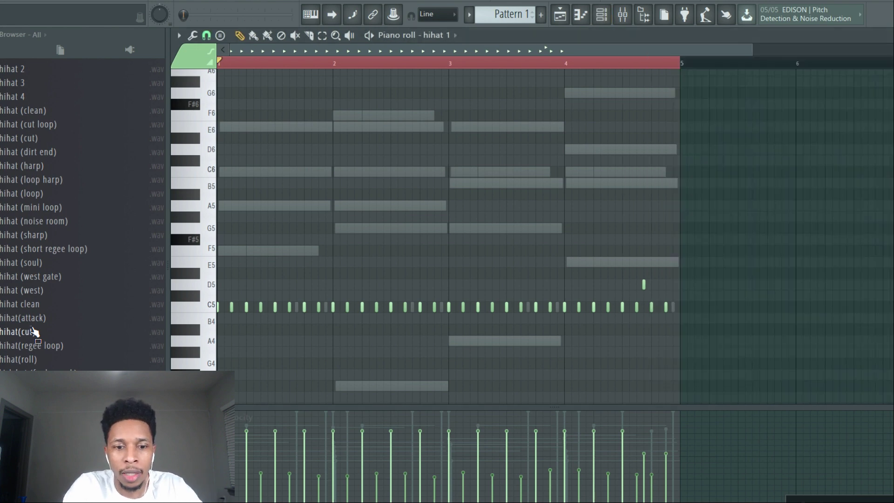
key(F6)
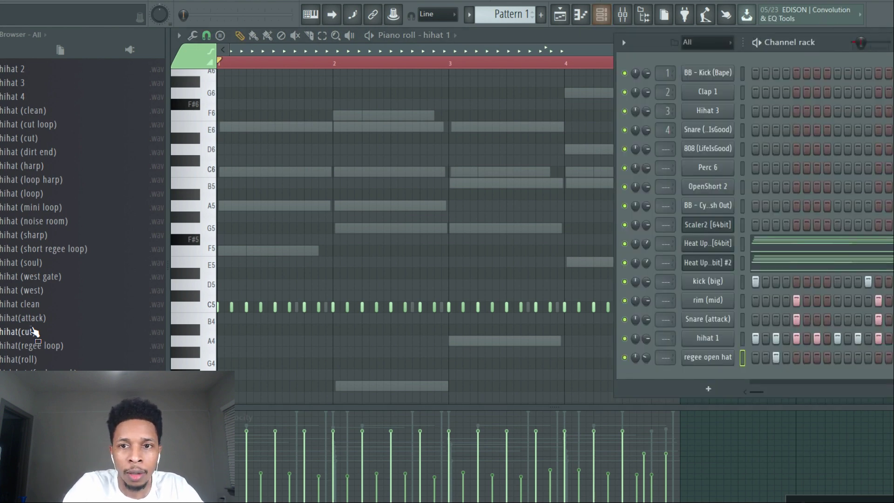
right_click(717, 259)
click(748, 366)
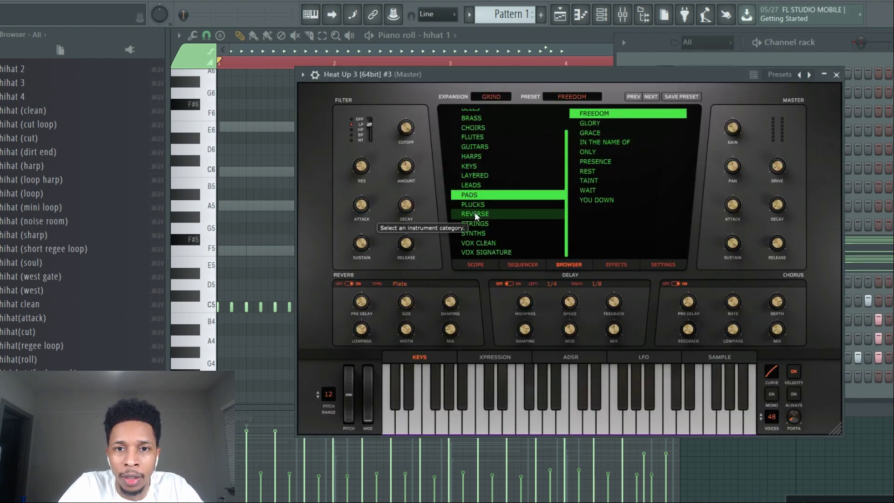
click(476, 149)
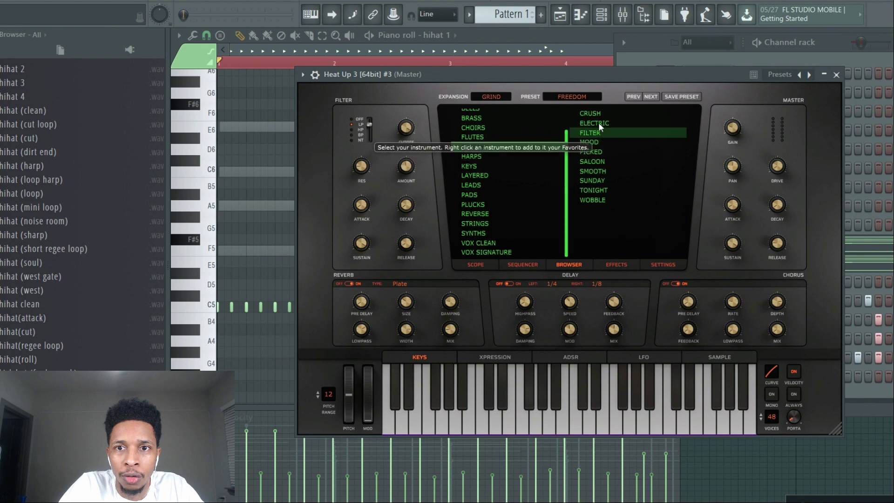
click(594, 136)
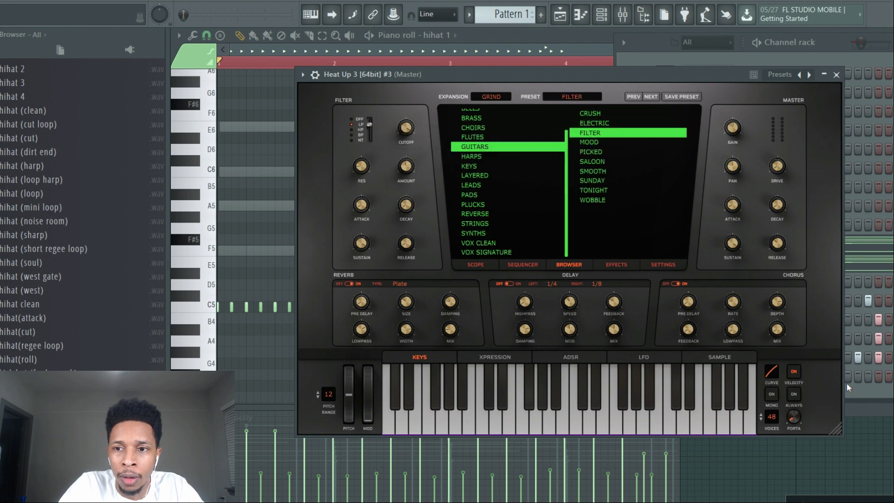
Place an F5 note on beat 3 of bar 1 for the new guitar channel and set the snap to 1/3 step
click(856, 390)
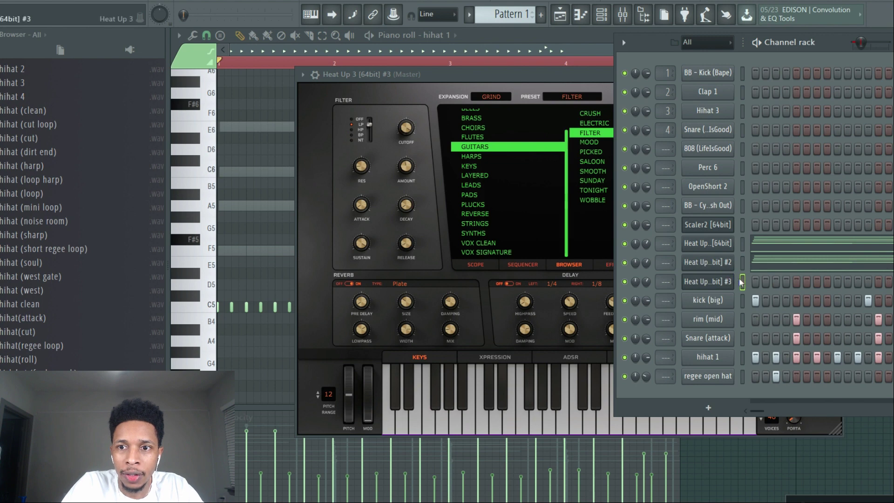
key(F7)
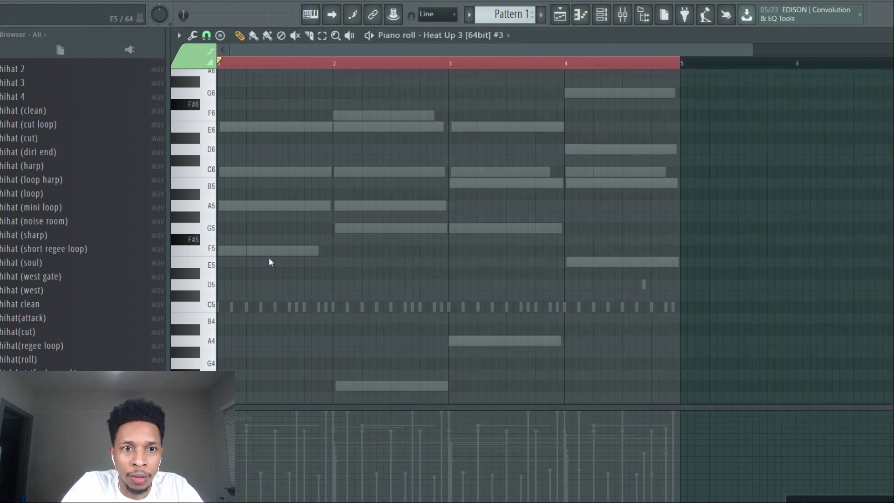
click(275, 252)
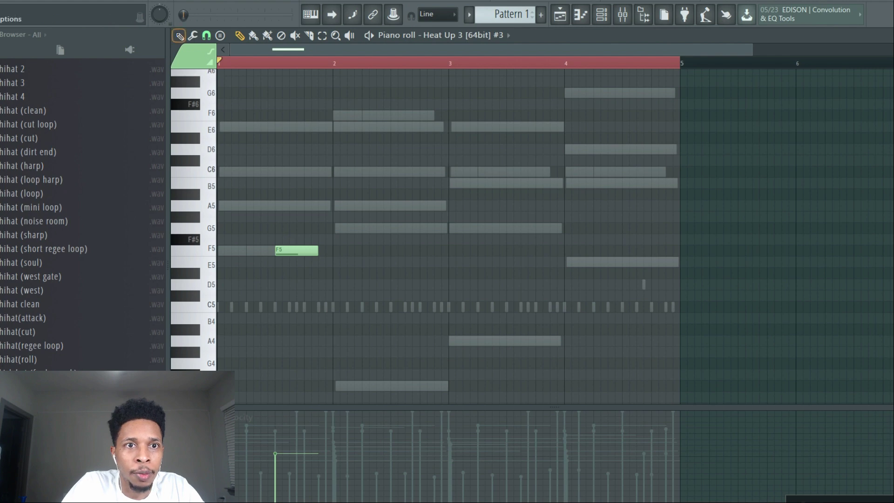
click(178, 36)
click(206, 35)
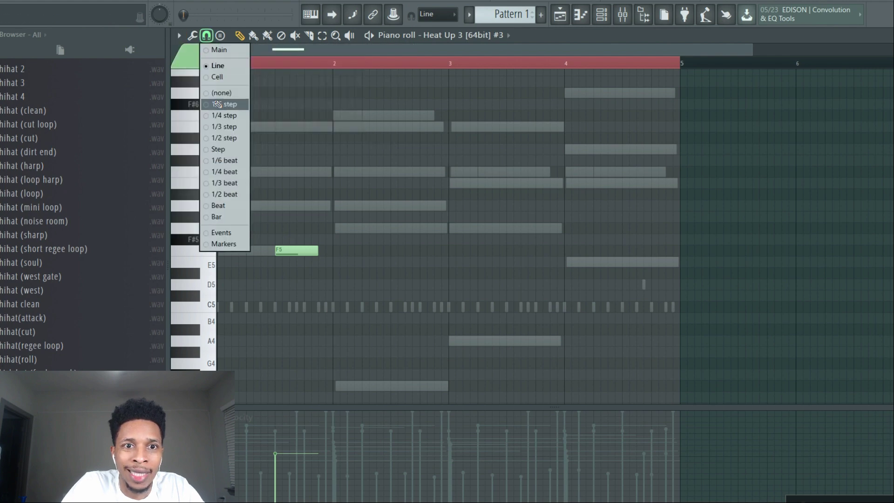
click(225, 128)
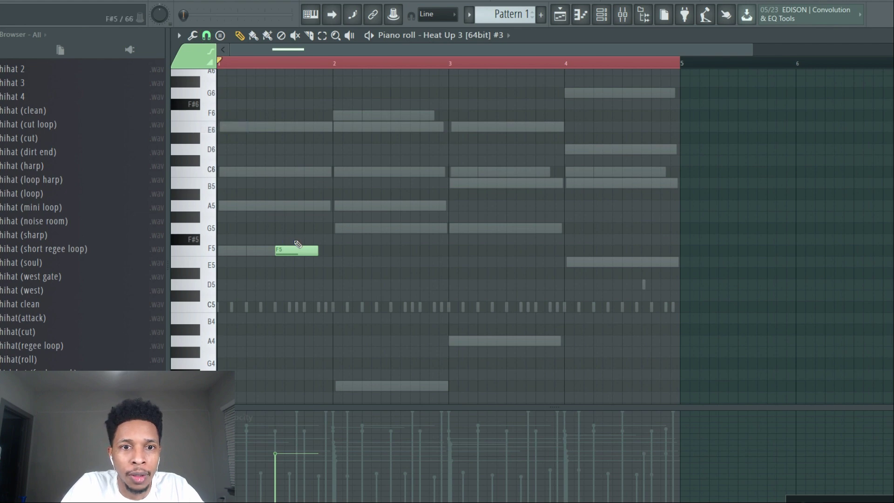
Add an overlapping F#5 note just after the F5, play both back, and shift the F#5 slightly earlier
click(296, 239)
key(space)
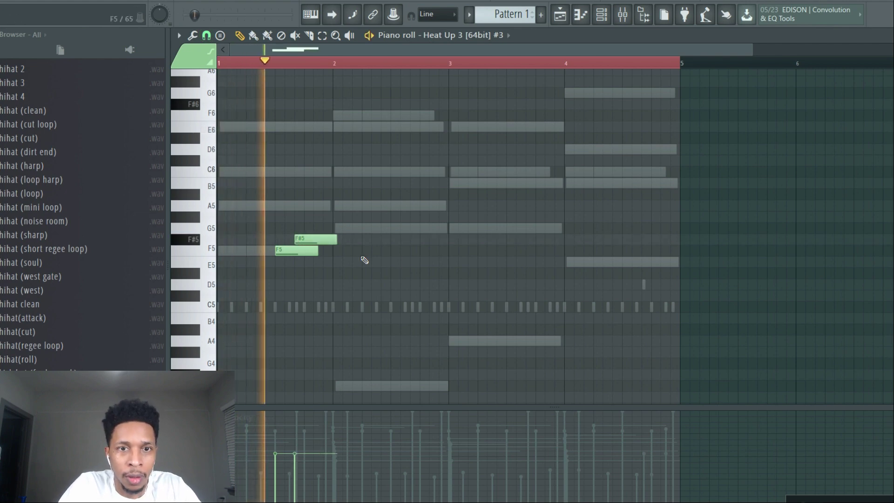
key(space)
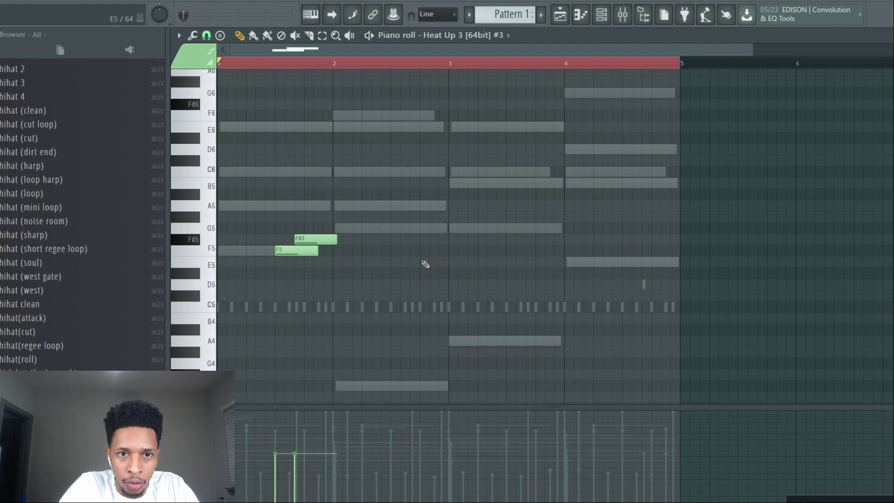
drag(321, 240, 312, 240)
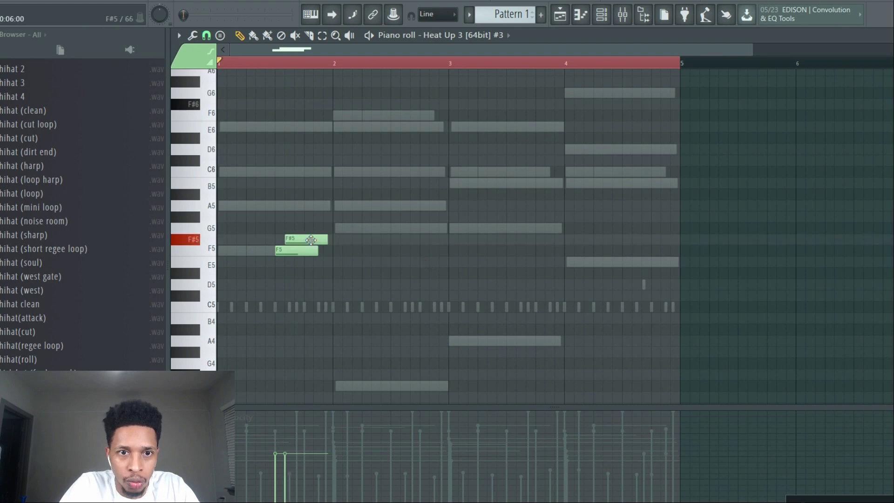
Set the scale highlighting's root note to A and raise the guitar's F#5 note to G5
click(179, 35)
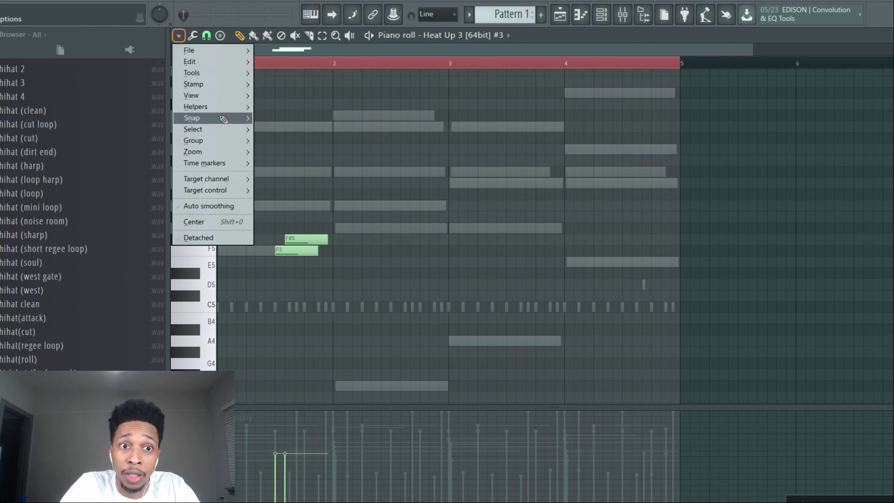
mouse_move(205, 107)
mouse_move(293, 119)
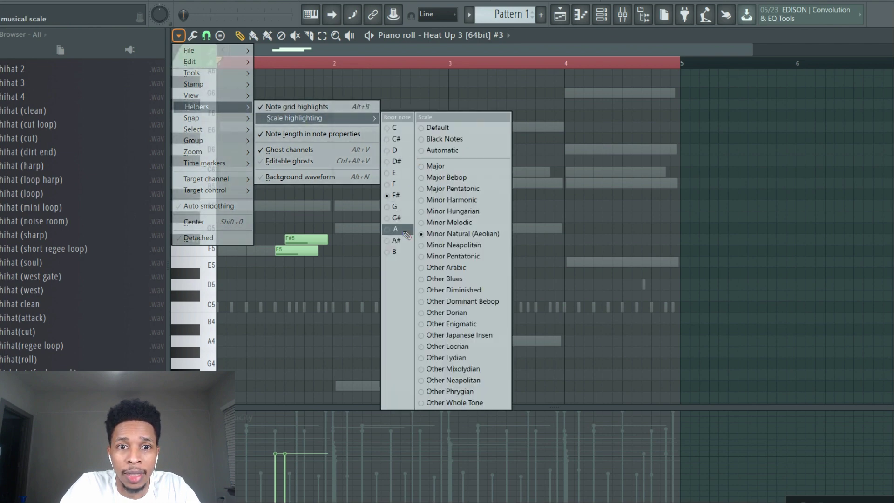
click(405, 234)
drag(305, 240, 304, 221)
During playback, add guitar notes on beat 3 of the remaining bars: G5 in bar 2, E5 in bar 3 and D5 in bar 4
key(space)
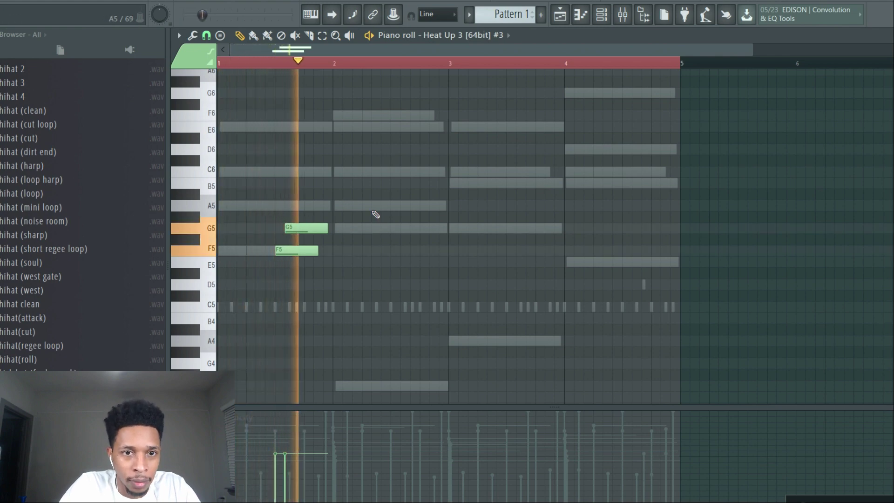
click(394, 227)
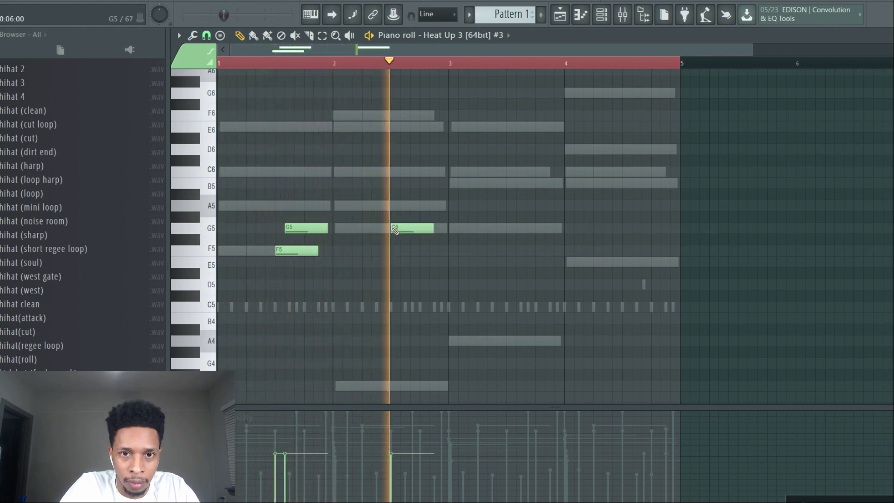
click(511, 262)
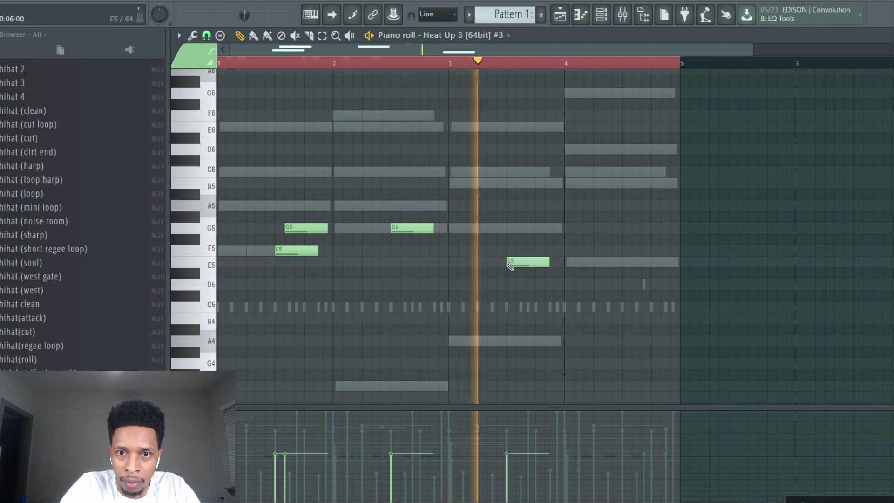
click(626, 263)
drag(625, 263, 633, 284)
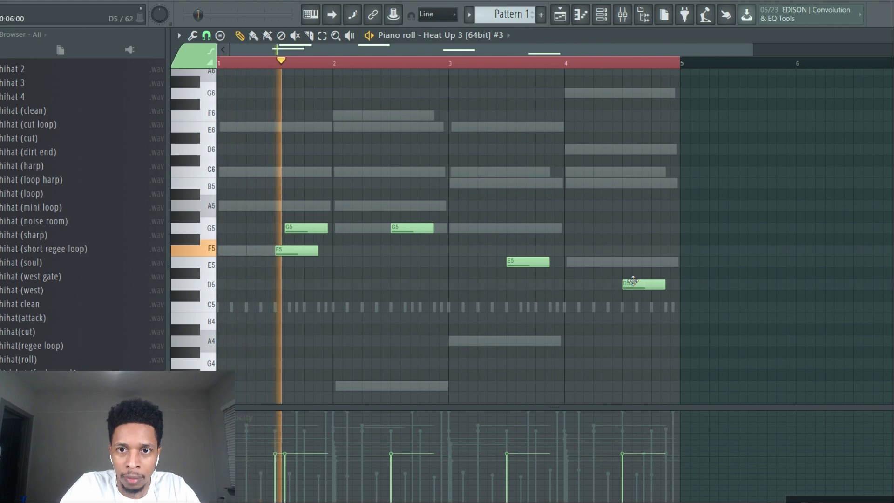
key(F6)
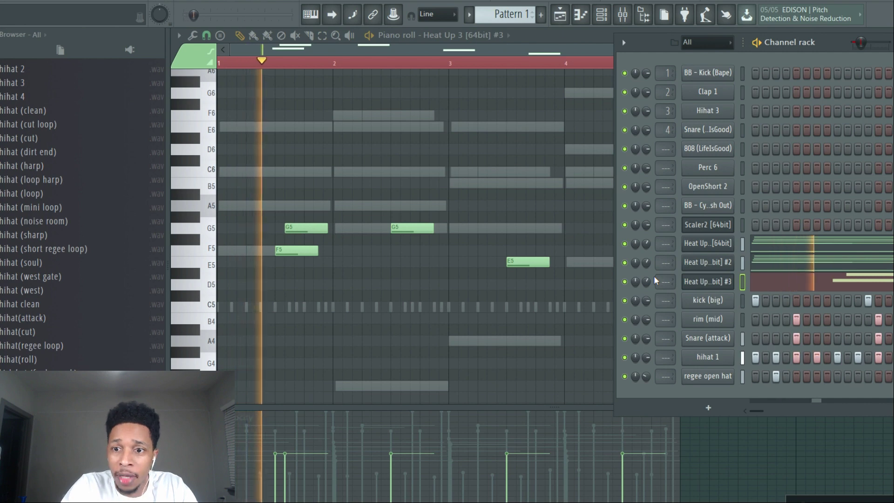
key(space)
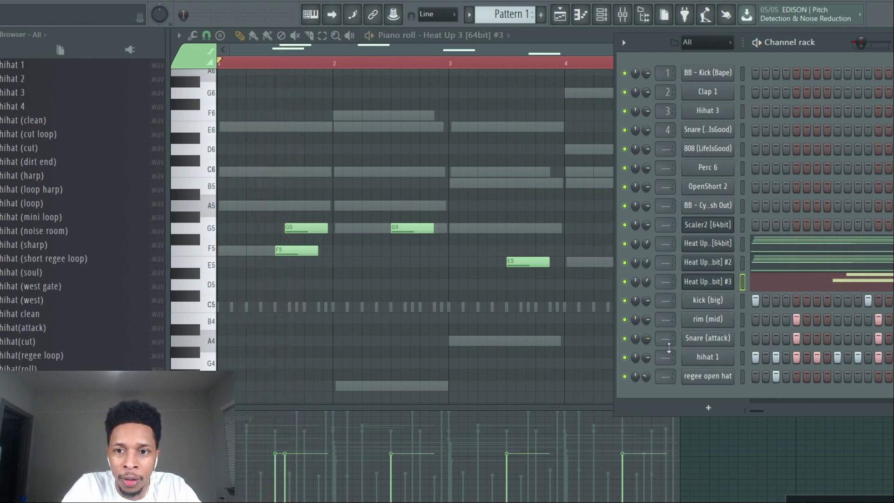
Add an Arcade instrument channel, load the Broken Silence kit from the newest kits, and close its window
click(706, 406)
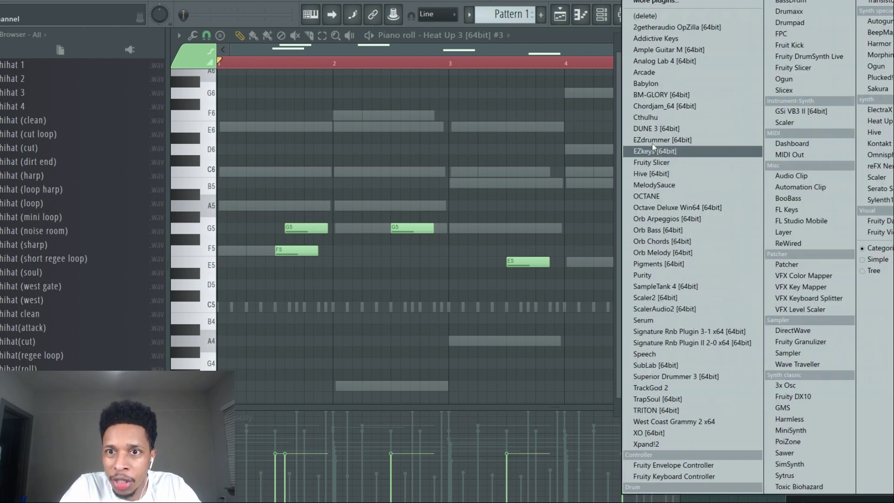
click(647, 73)
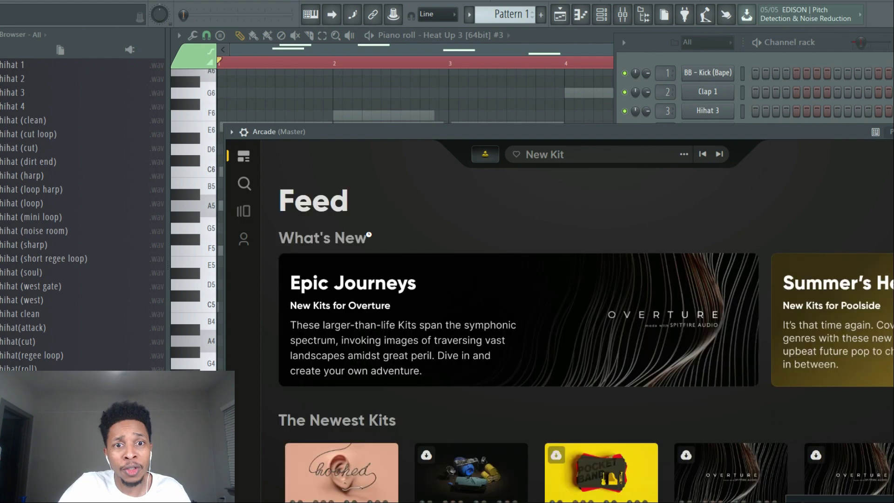
click(342, 475)
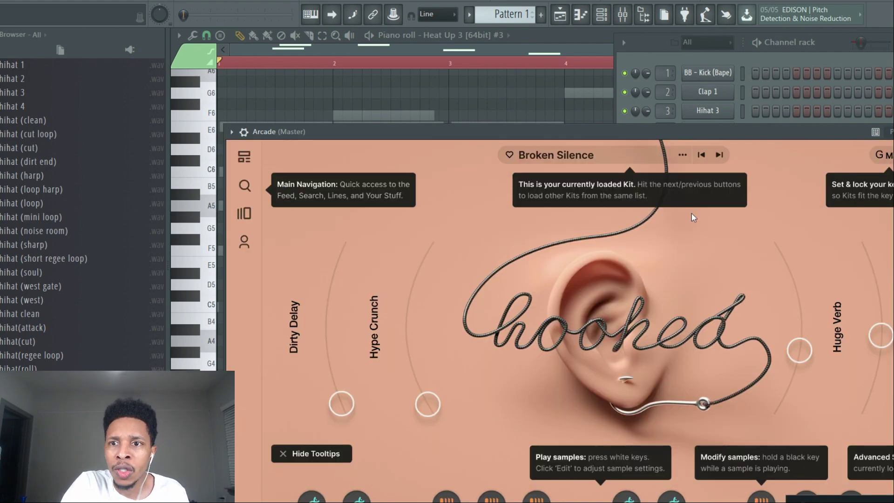
click(885, 155)
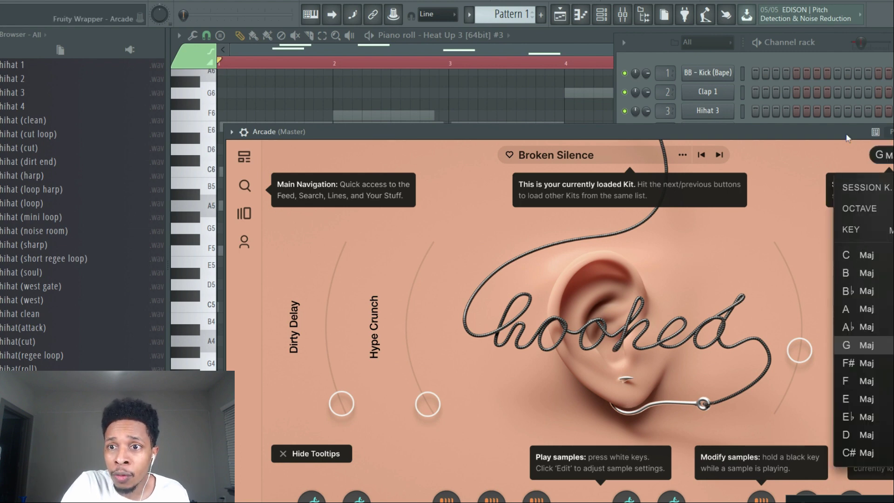
drag(816, 130, 622, 217)
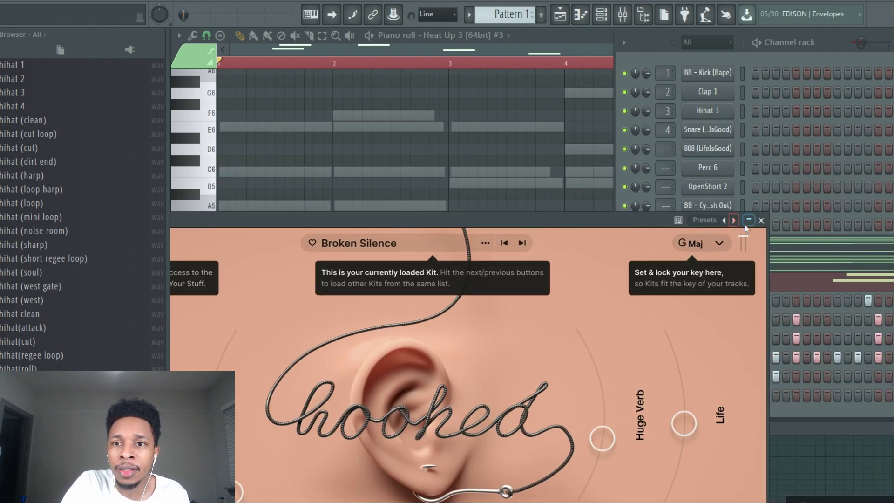
click(761, 222)
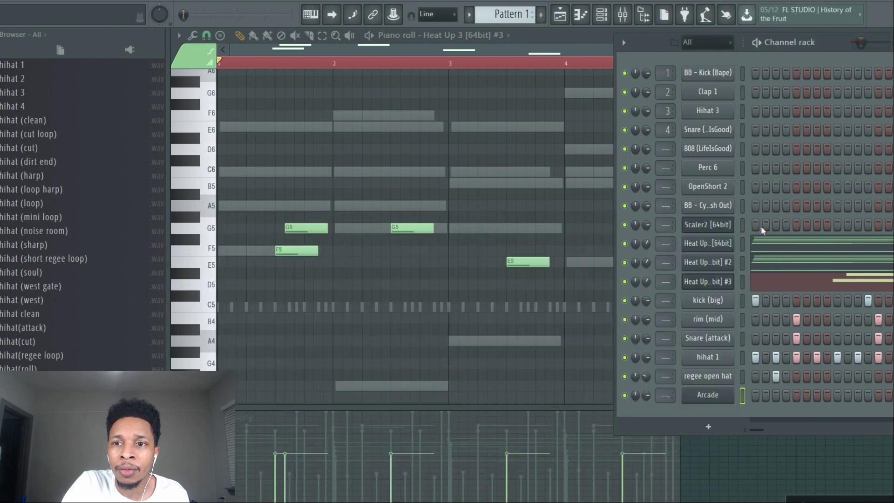
Replace the Arcade channel's instrument with Heat Up 3 [64bit]
right_click(714, 394)
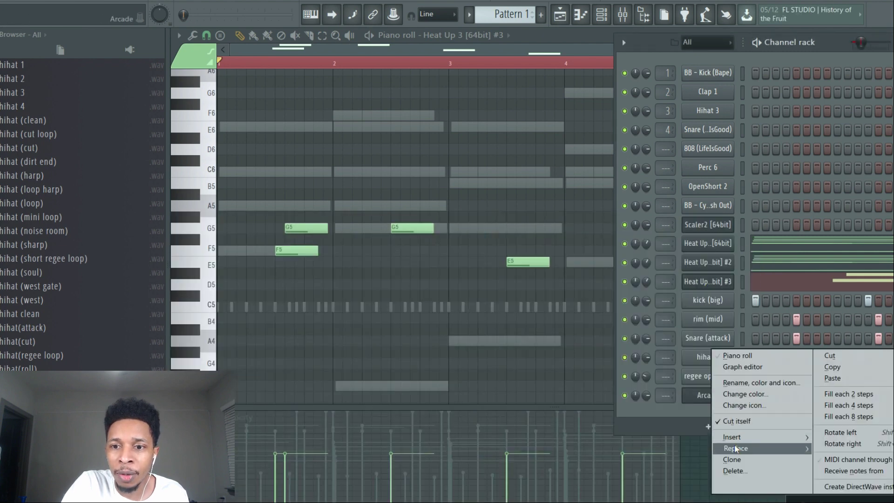
mouse_move(738, 448)
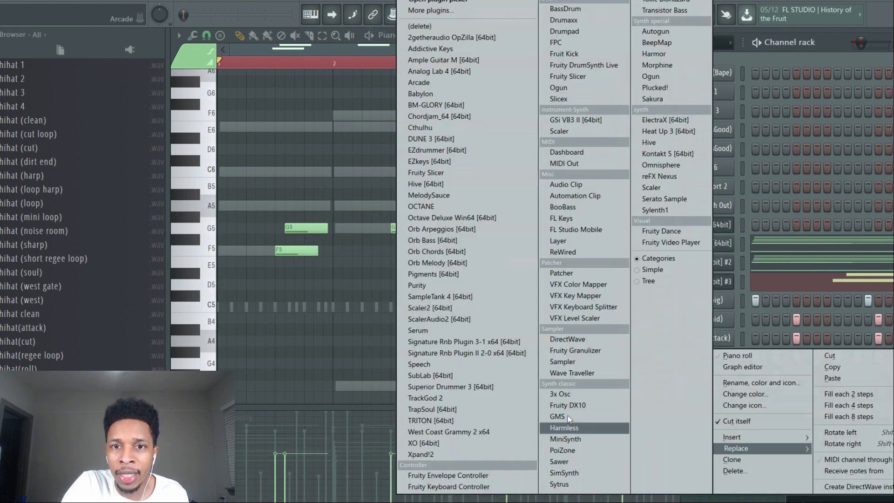
click(683, 133)
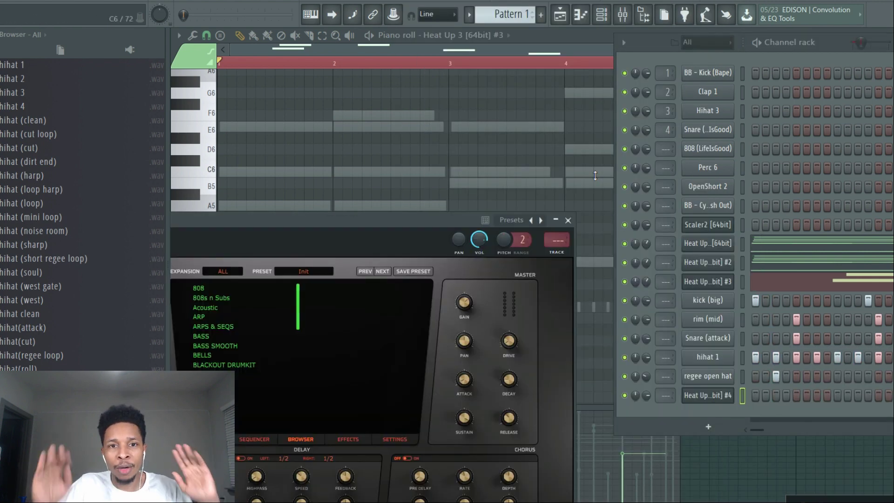
Load the AUTOTUNE 01 [HHL] preset from the VOX category of the new Heat Up 3 channel
scroll(297, 312, down, 10)
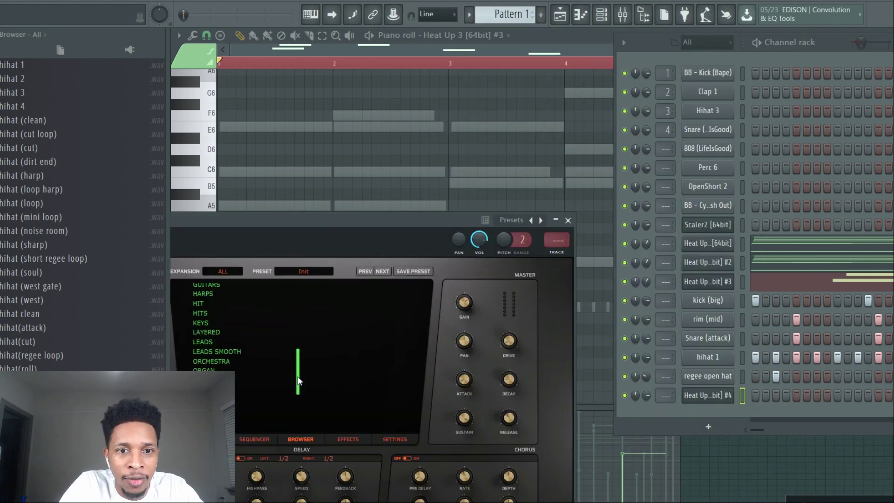
drag(285, 220, 402, 91)
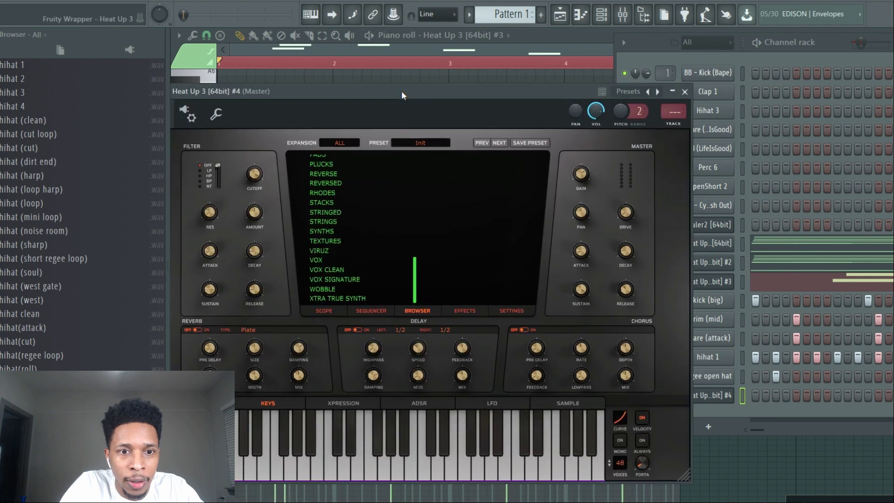
click(414, 303)
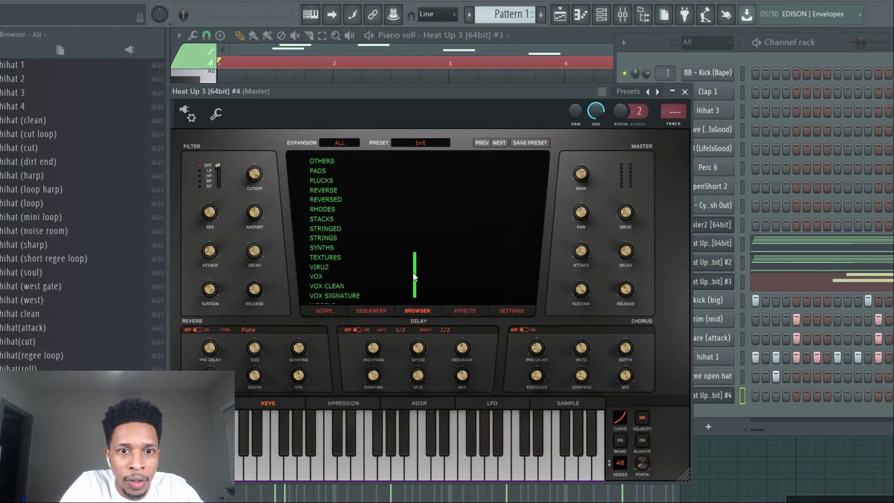
click(321, 273)
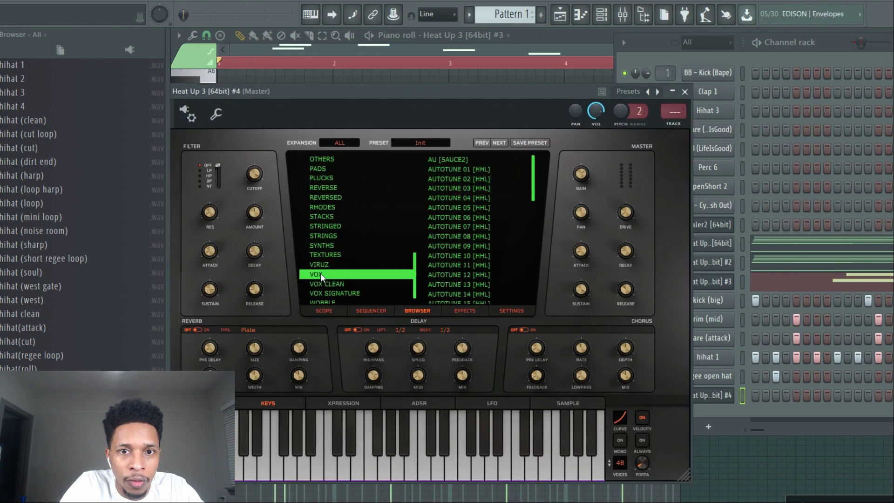
click(463, 169)
Switch Heat Up 3 to the GRIND expansion, load AND I from the VOX CLEAN category, and audition it at several pitches
click(340, 142)
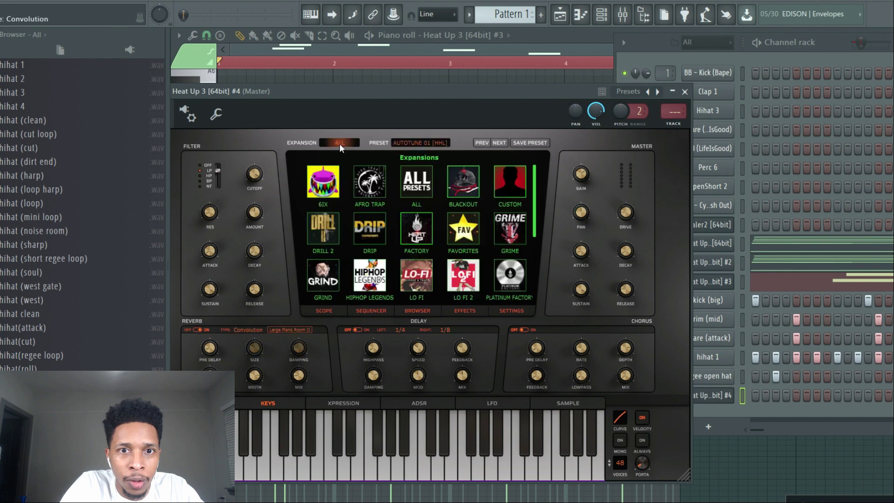
click(329, 267)
drag(412, 224, 416, 309)
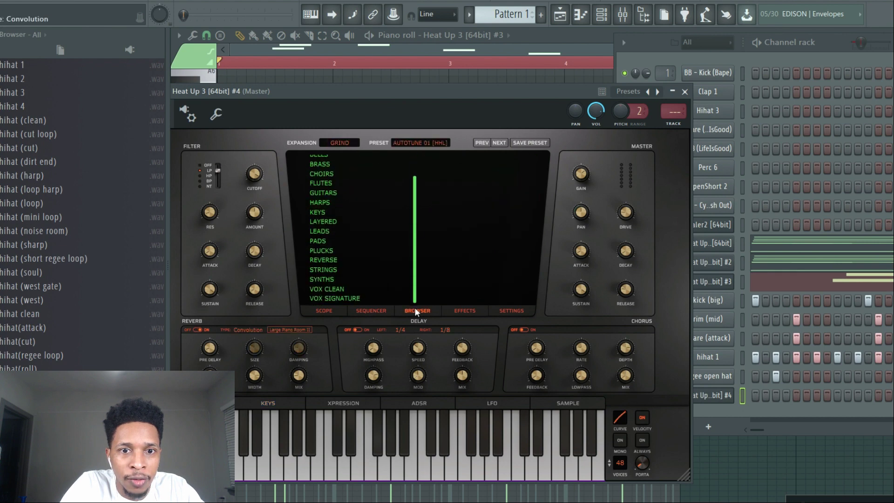
click(334, 289)
click(445, 227)
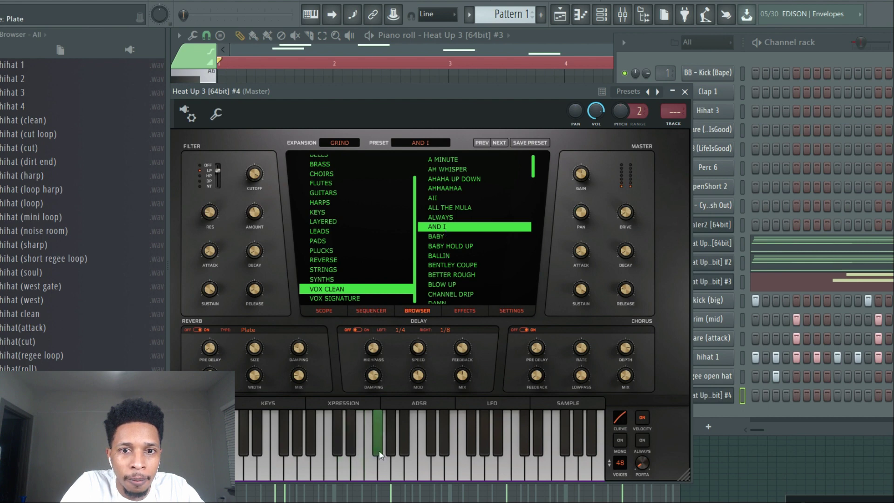
click(430, 462)
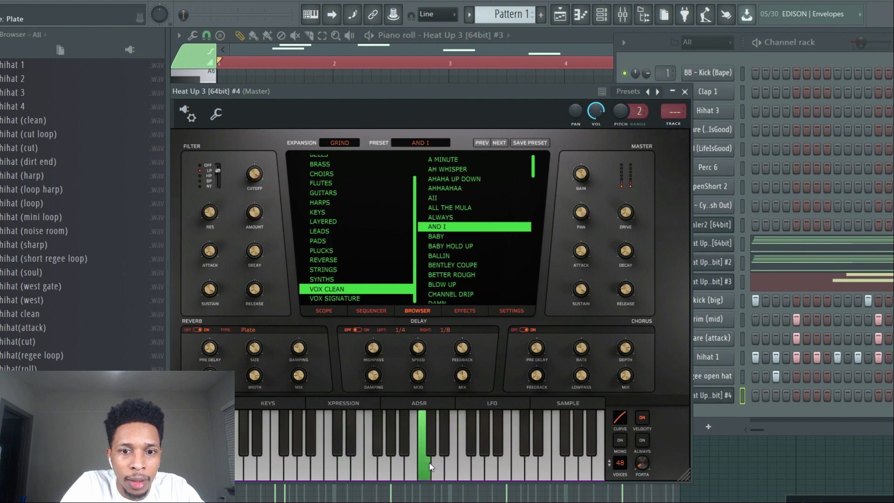
drag(451, 462, 489, 468)
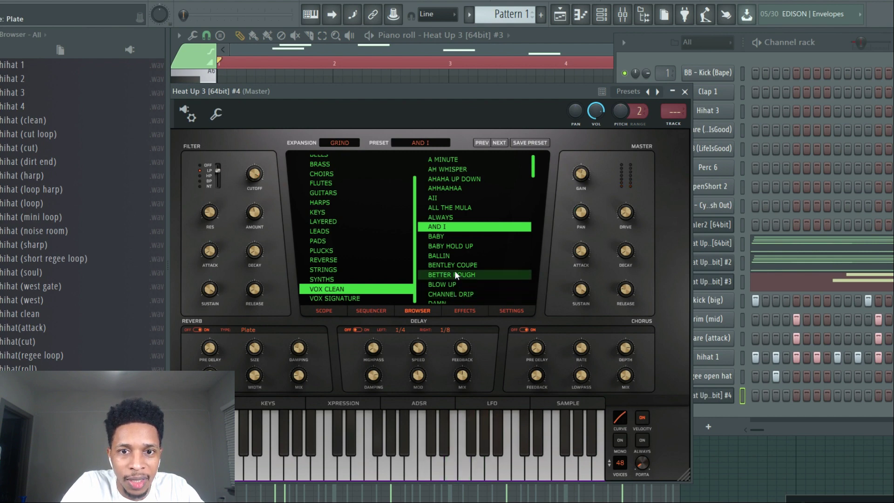
Load and audition the HAHH HIGH and HEARTLESS vocal presets across different pitches
drag(534, 162, 534, 210)
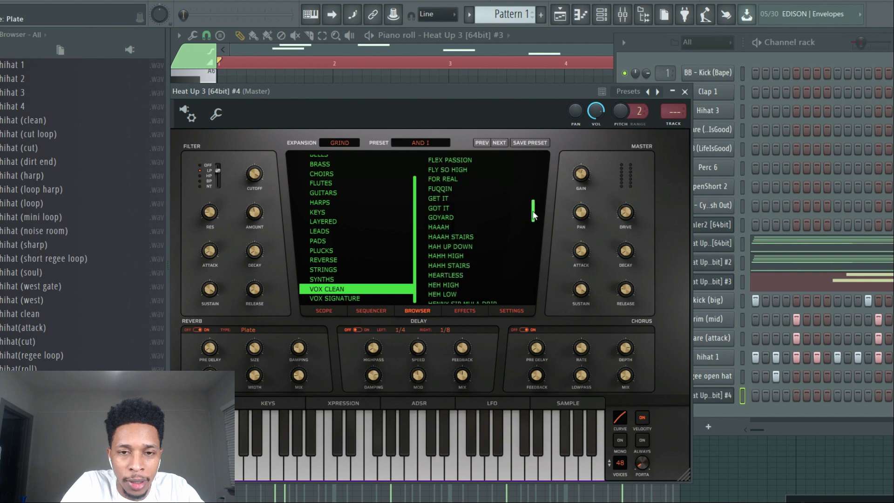
click(451, 256)
click(487, 455)
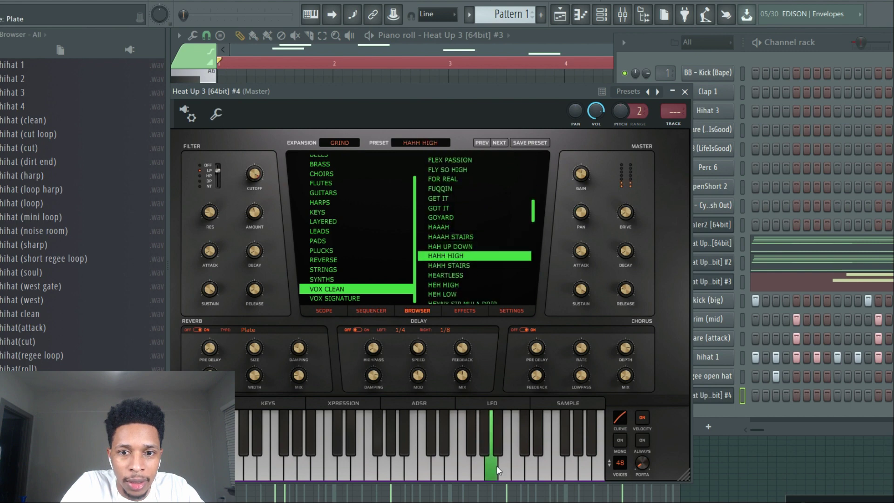
click(454, 276)
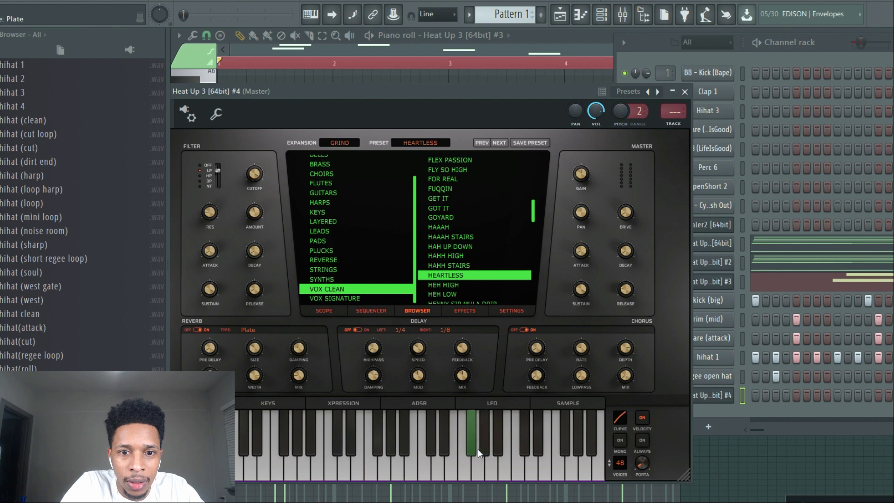
click(397, 468)
drag(397, 468, 493, 471)
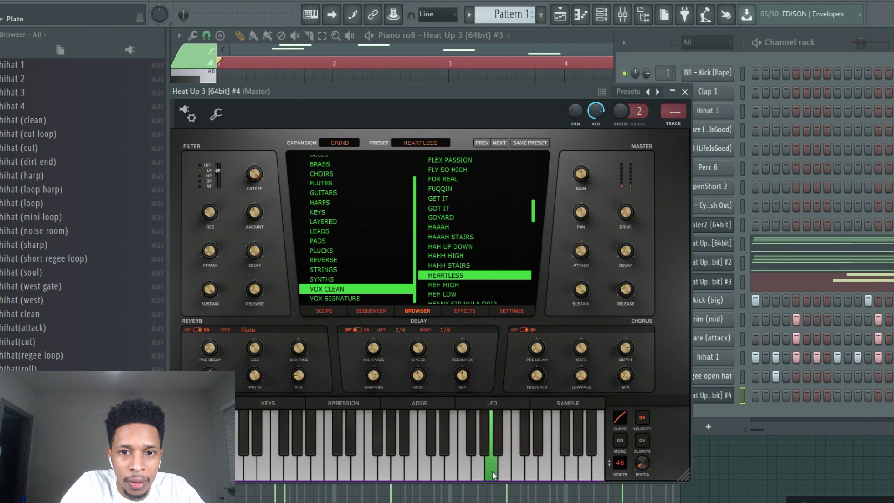
Load the WOH preset from the VOX SIGNATURE category, audition it, and return to the channel rack
click(344, 298)
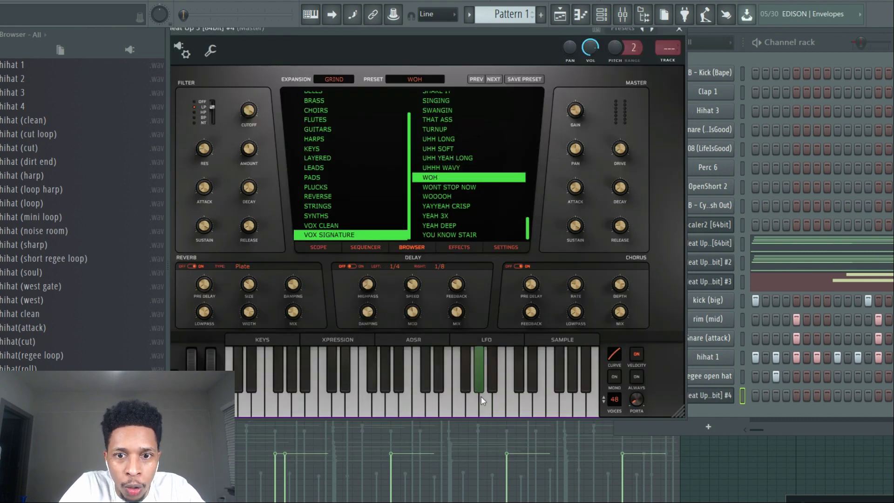
click(725, 408)
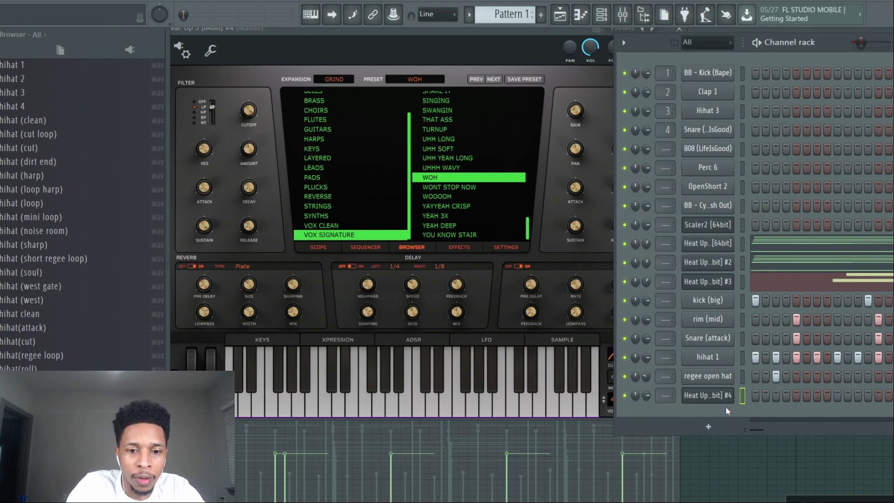
During playback, add vocal A5 notes around beat 3 of bars 1, 2 and 3, lowering the bar 2 note's velocity to 39%
key(F7)
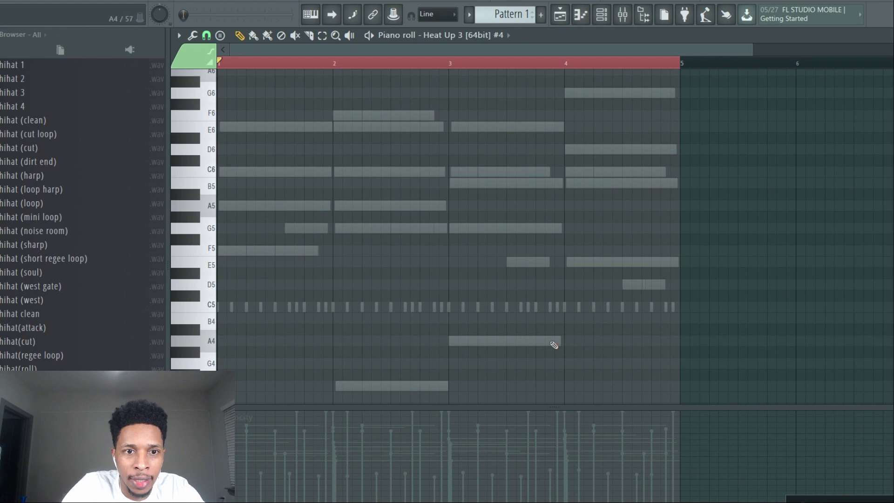
key(space)
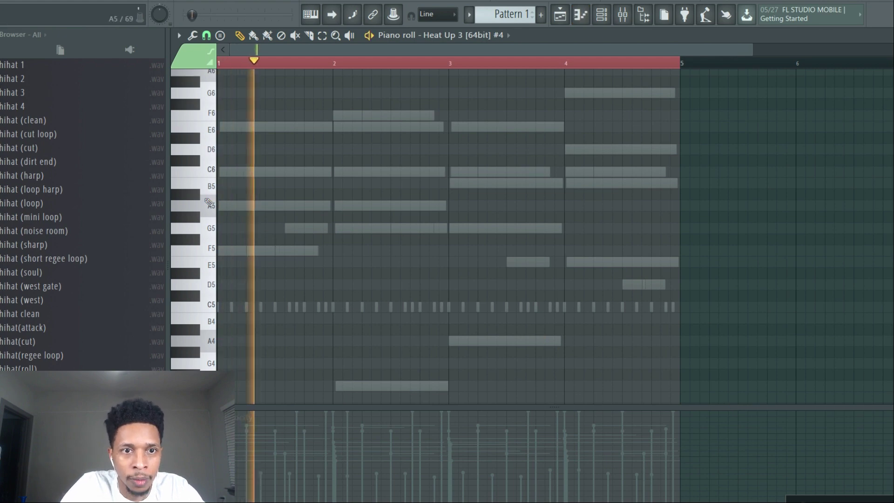
click(278, 206)
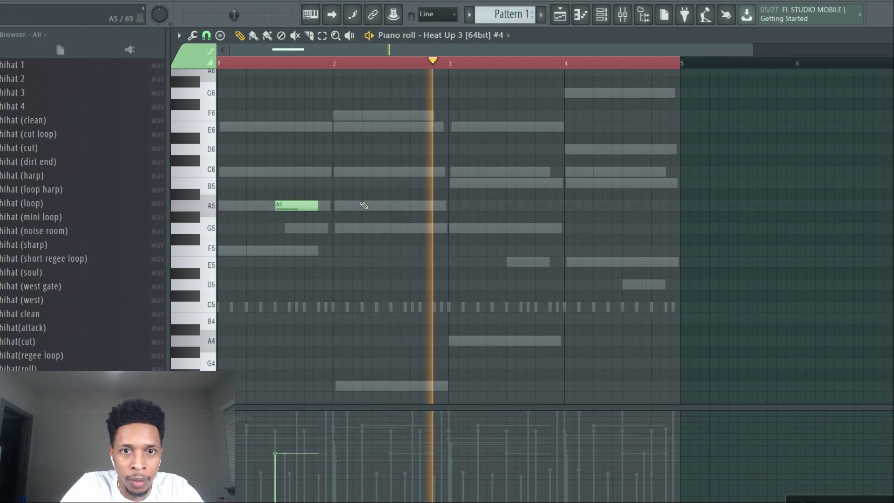
click(393, 207)
drag(390, 444, 392, 467)
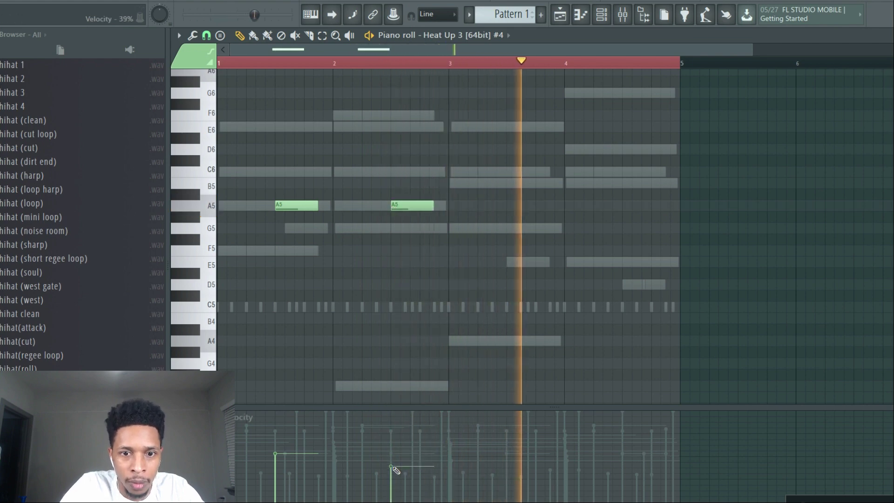
click(511, 208)
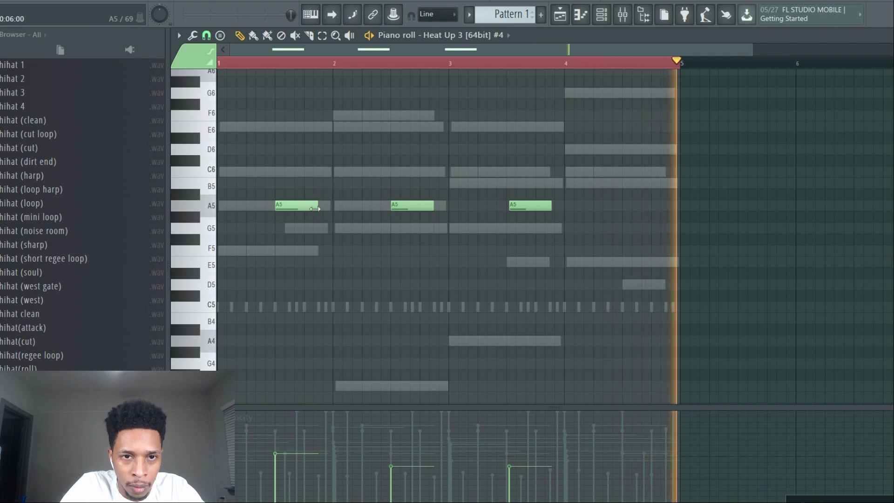
Delete the bar 2 vocal note, slightly lower the bar 1 note's velocity, and shift the bar 3 note back onto beat 3
right_click(412, 205)
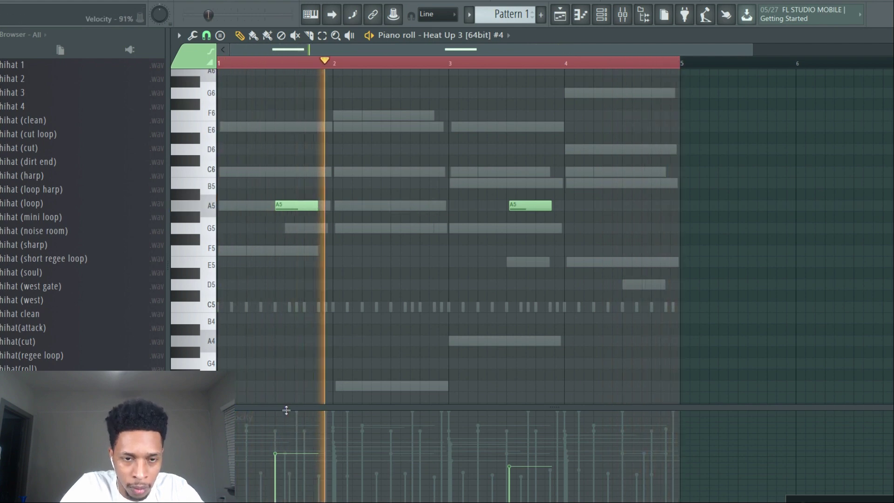
drag(277, 459, 275, 461)
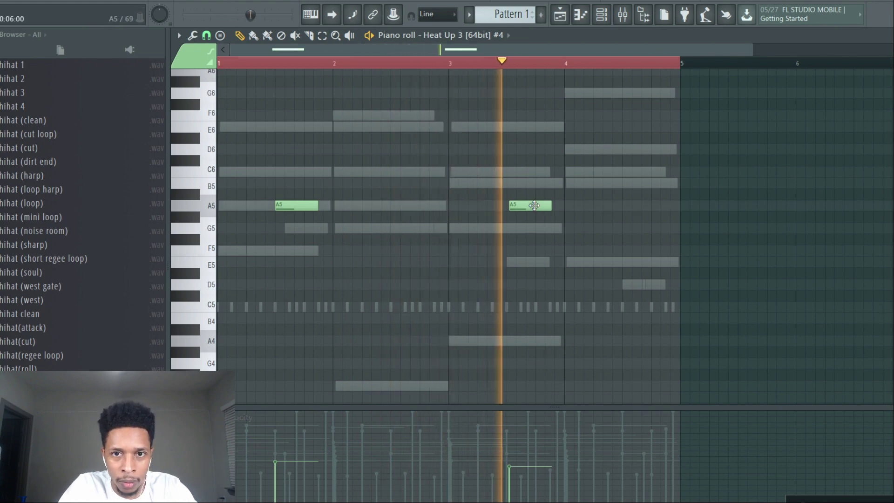
drag(534, 205, 531, 205)
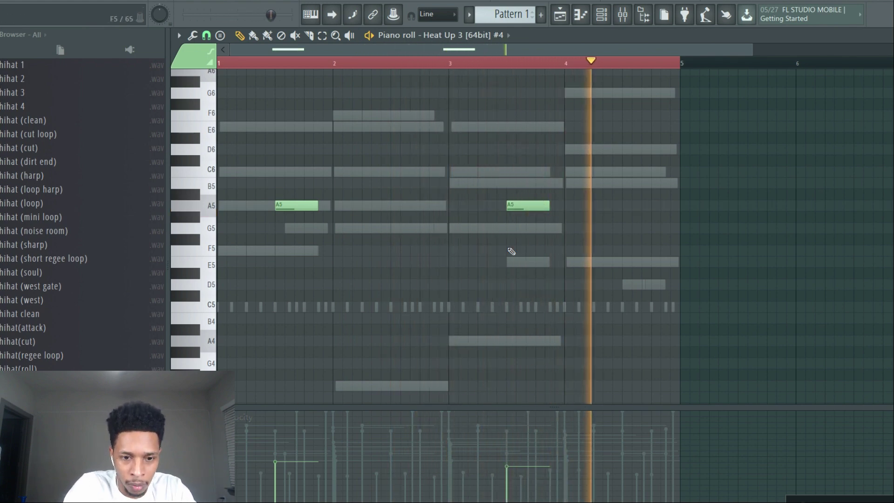
Clone the vocal channel Heat Up 3 #4 and load the RODDY preset from the BASS category on the copy
key(F6)
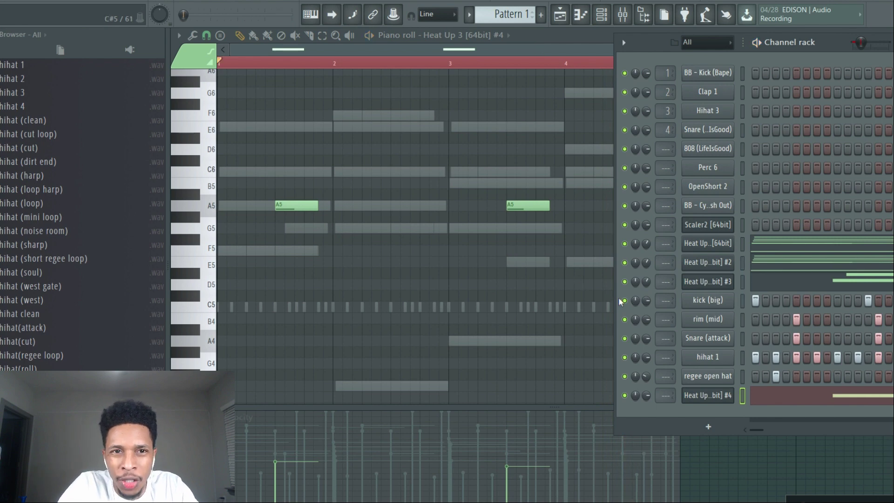
right_click(711, 396)
click(736, 457)
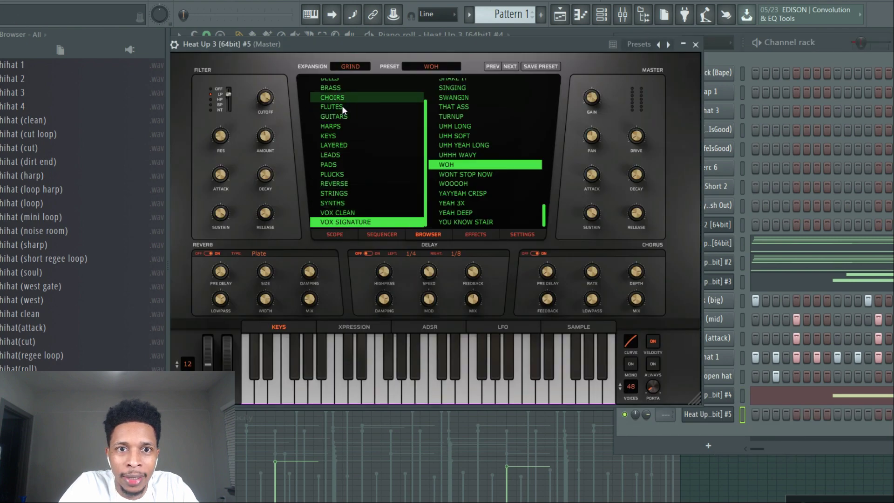
scroll(338, 96, up, 2)
click(333, 93)
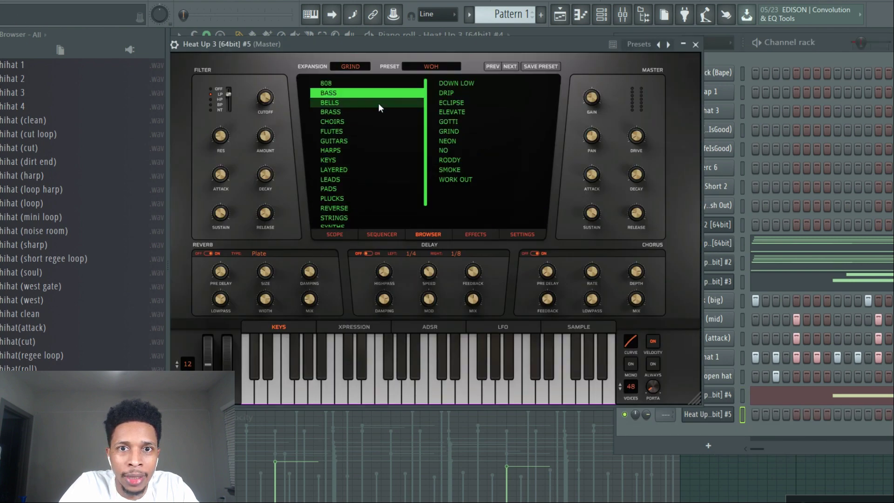
click(452, 161)
click(769, 437)
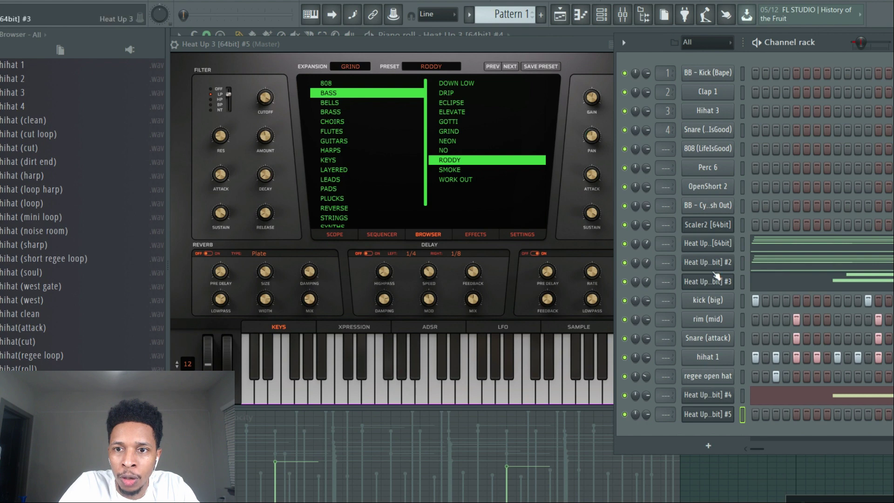
Check the chord roots in Scaler and draw one-bar bass notes D5, F4, A4 and C5 across bars 1 to 4 of Heat Up 3 #5
click(721, 226)
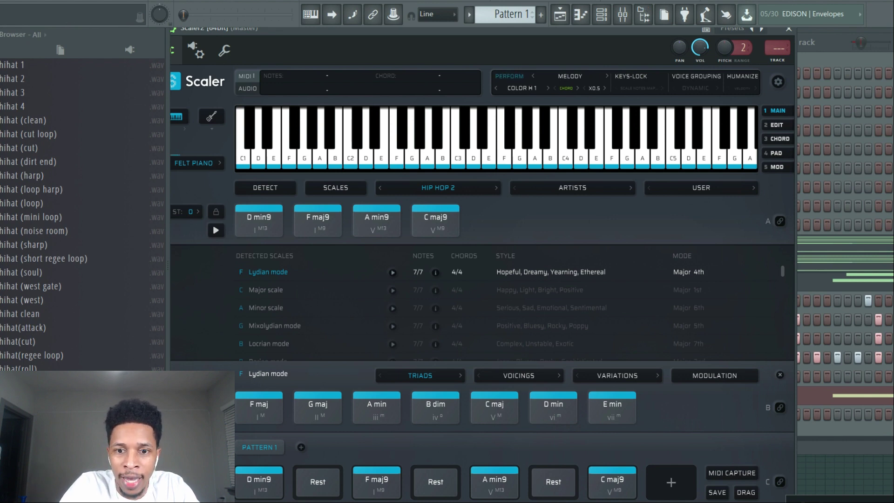
click(836, 426)
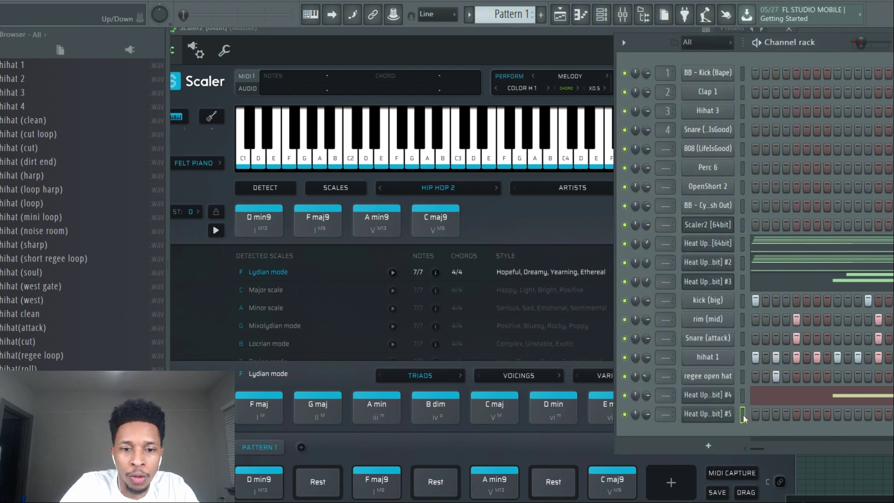
key(F7)
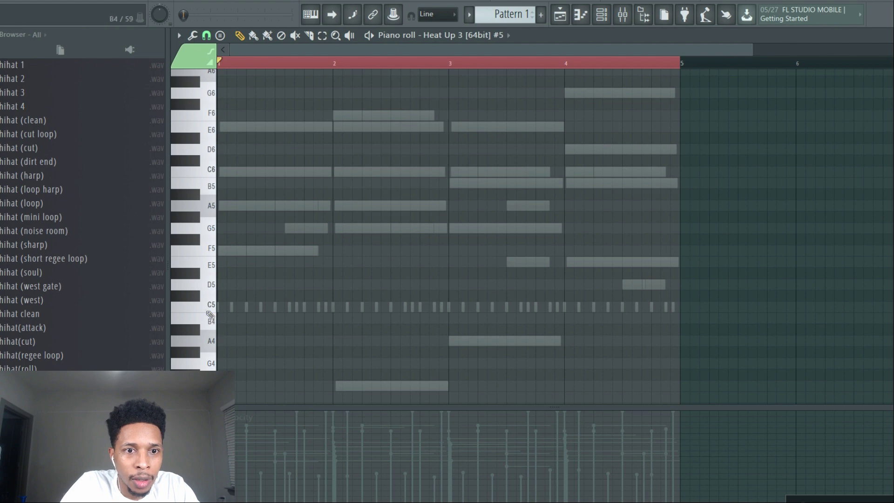
click(205, 292)
click(219, 285)
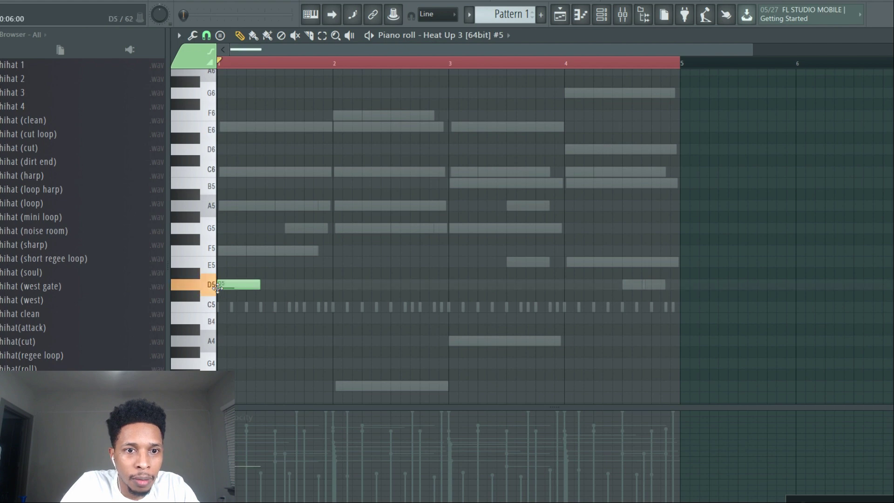
drag(255, 286, 323, 300)
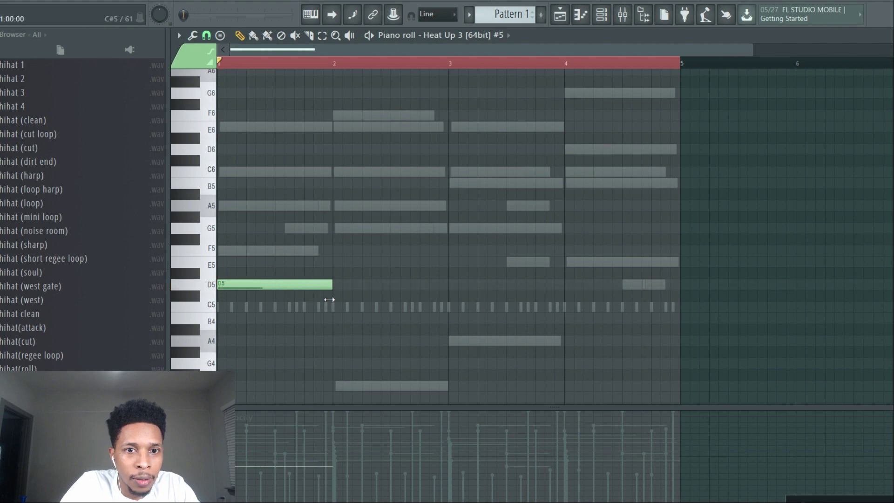
click(333, 387)
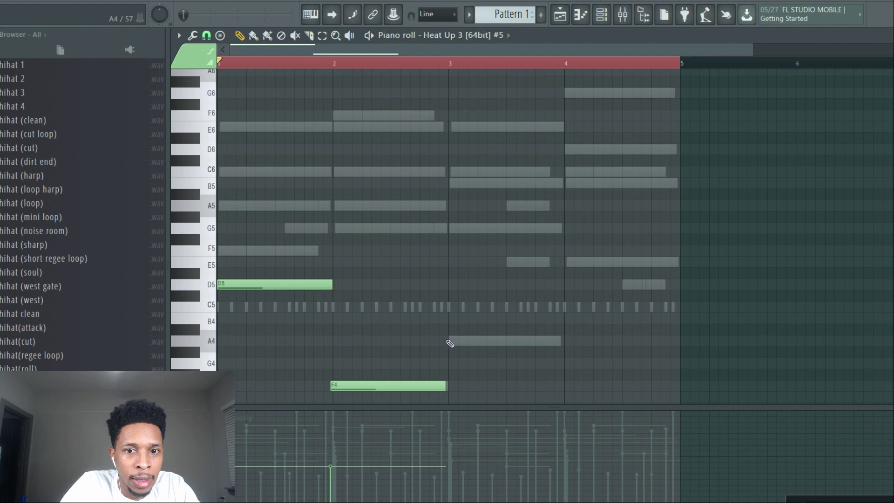
click(449, 342)
click(565, 307)
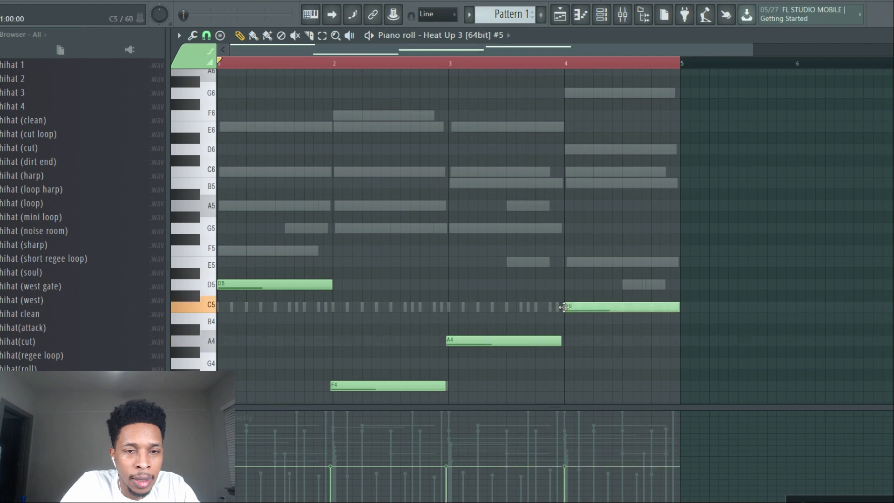
Play the pattern to hear the bass line and open the Heat Up 3 #5 bass instrument
key(space)
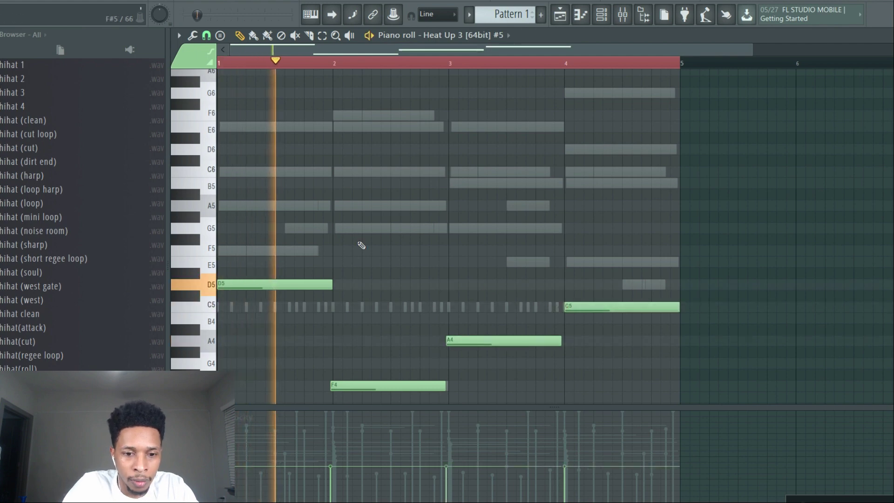
key(F6)
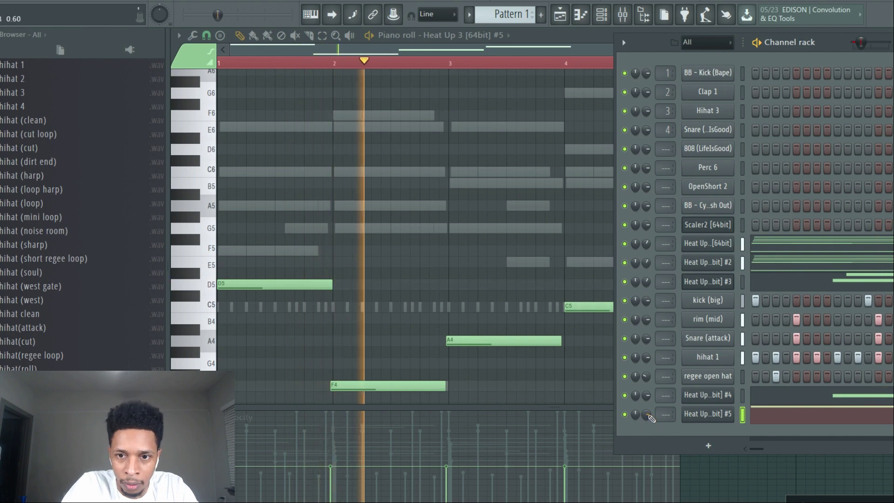
click(689, 416)
click(689, 415)
click(689, 412)
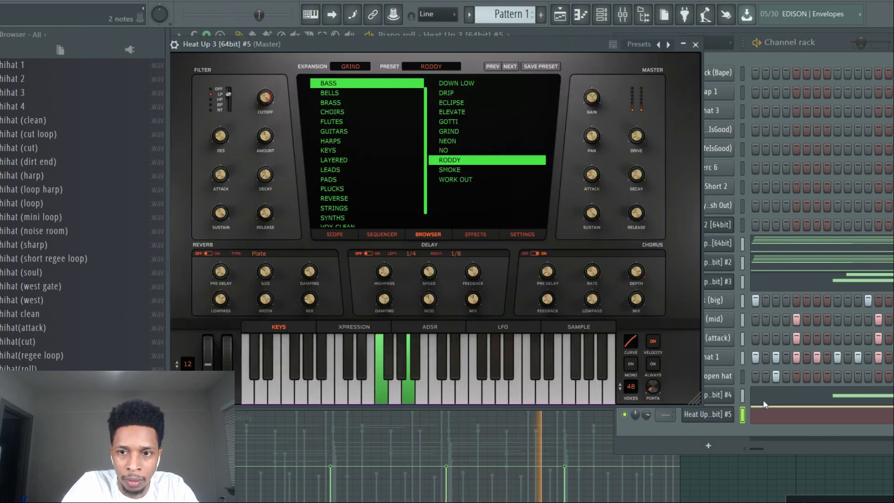
During playback, align the A4 bass note with the start of bar 3 and the F4 note with bar 2
click(767, 416)
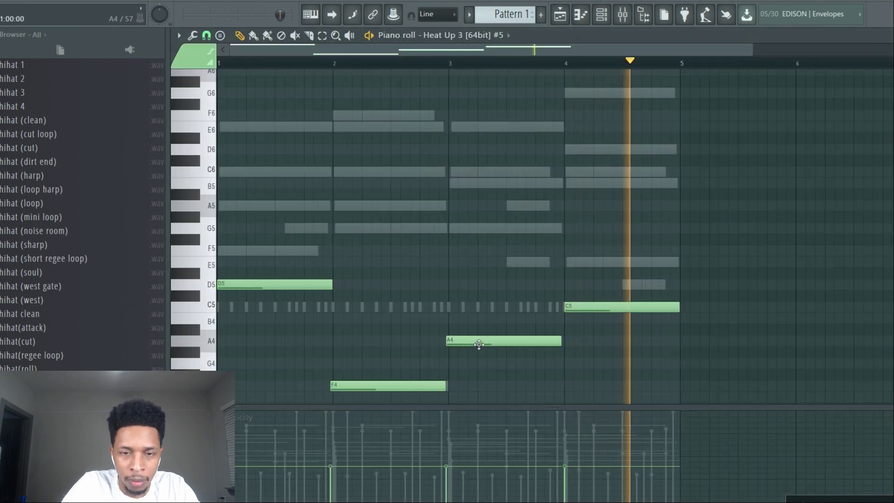
drag(452, 345, 455, 345)
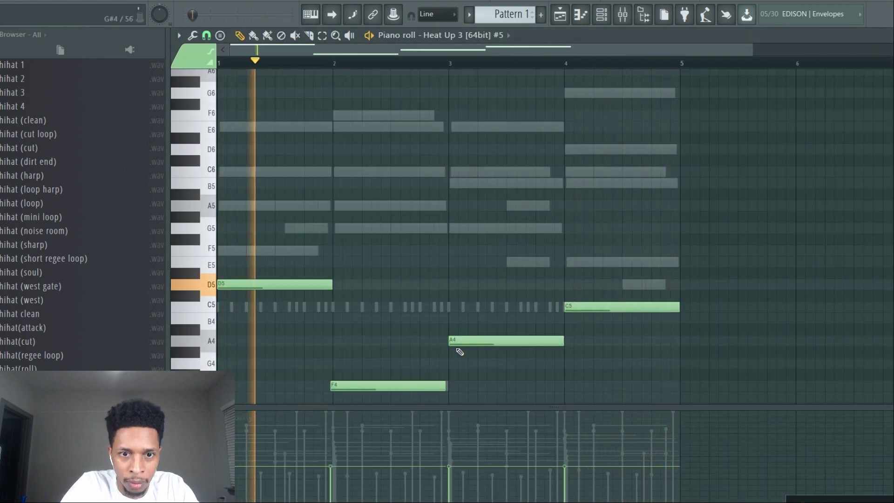
drag(370, 388, 372, 388)
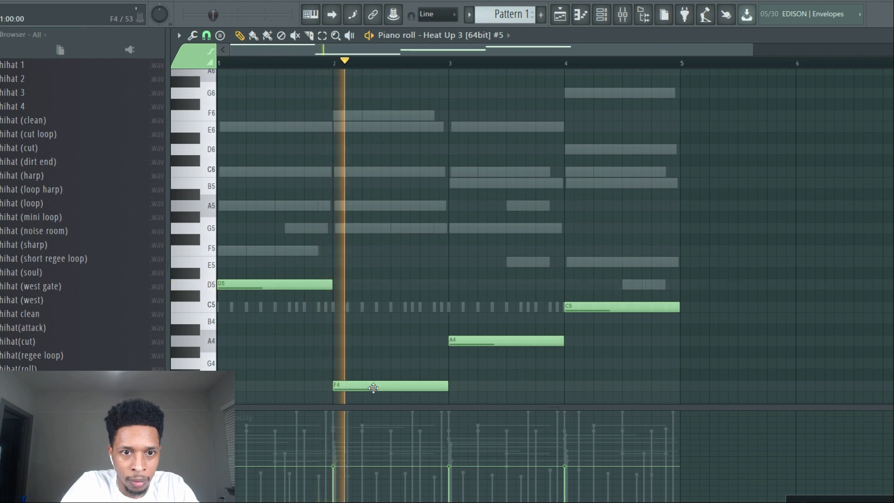
key(space)
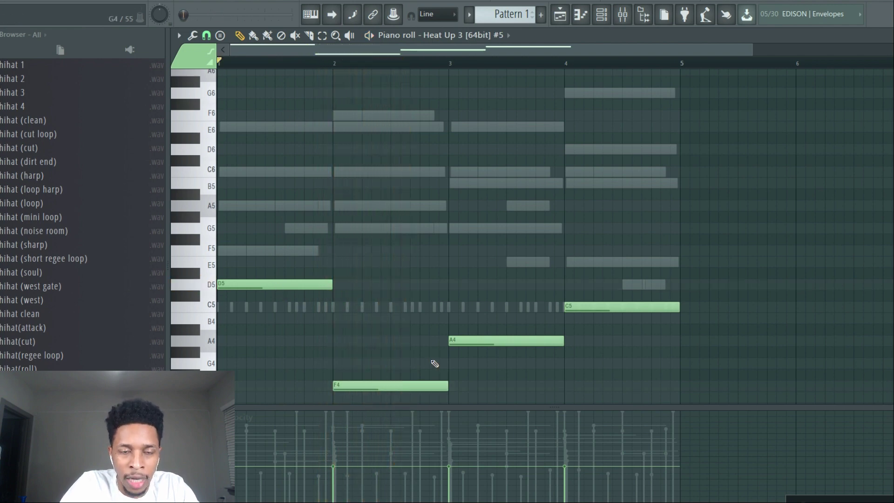
Shorten the D5 and F4 bass notes to three beats and fill beat 4 with A4 in bar 1 and G4 in bar 2
key(space)
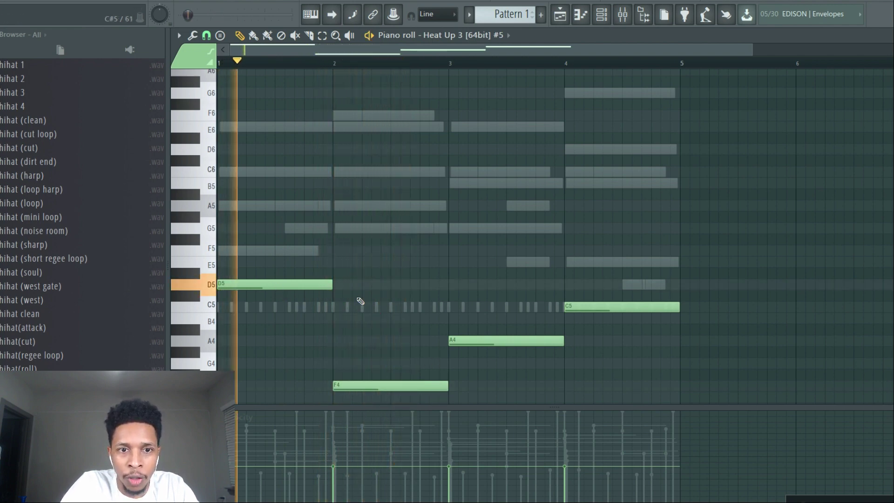
key(space)
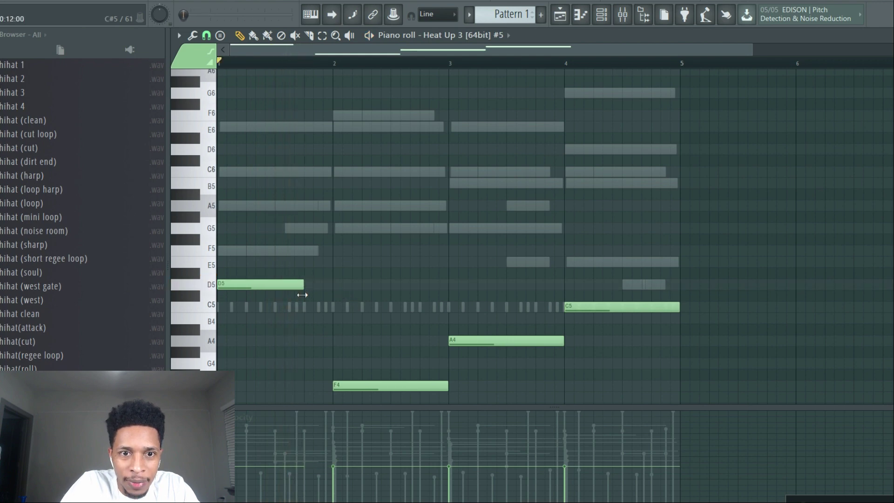
click(306, 344)
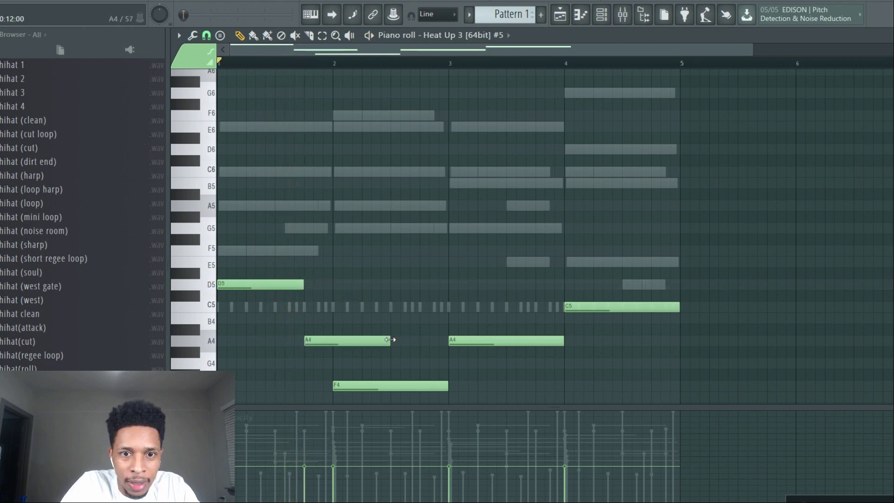
drag(391, 339, 336, 351)
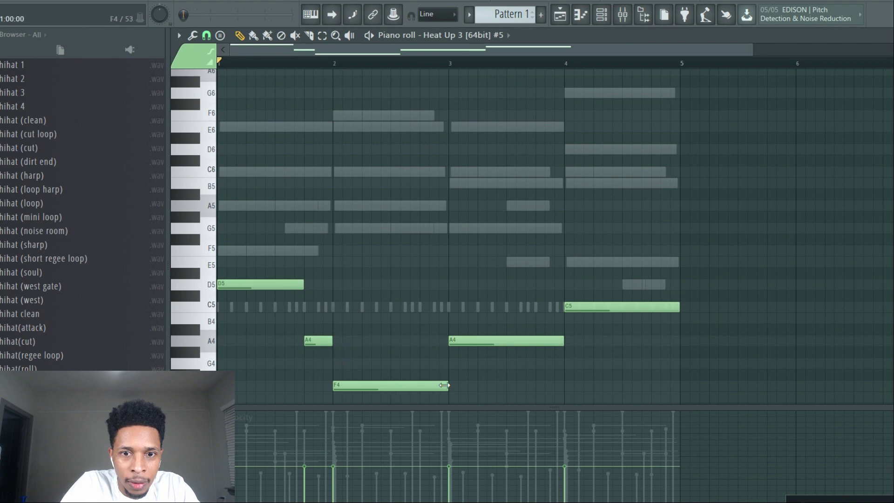
drag(443, 385, 429, 387)
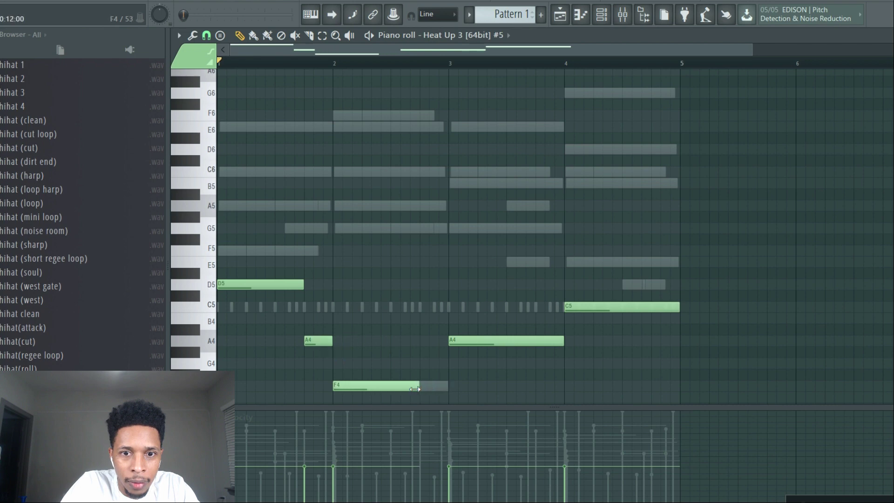
click(422, 363)
drag(507, 363, 455, 365)
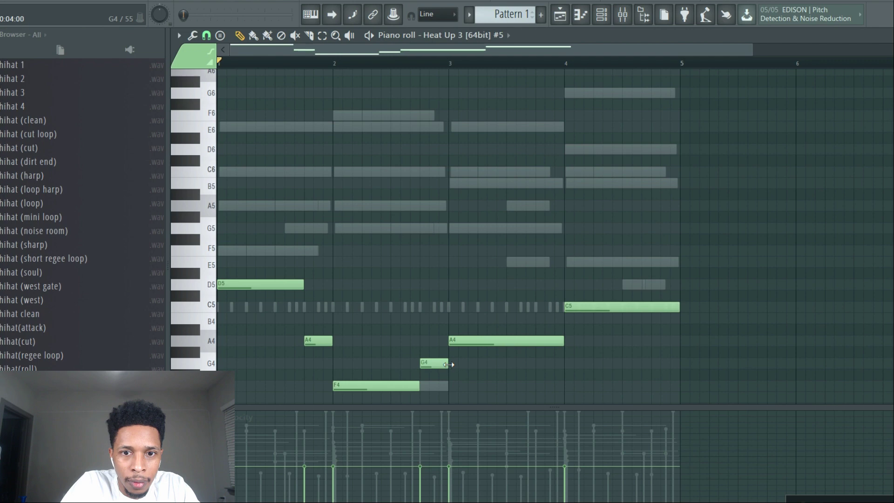
During playback, shorten the bar 3 A4 and bar 4 C5 bass notes to three beats, adding one-beat B4 and E5 notes after them
key(space)
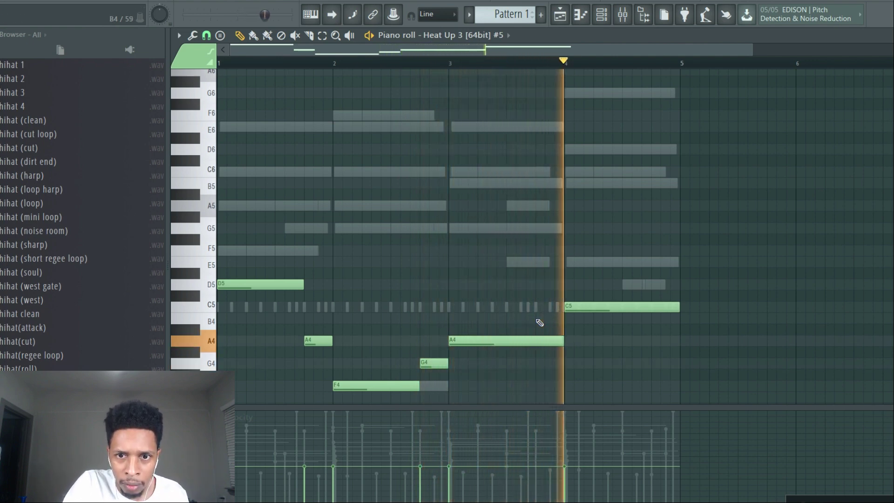
click(540, 322)
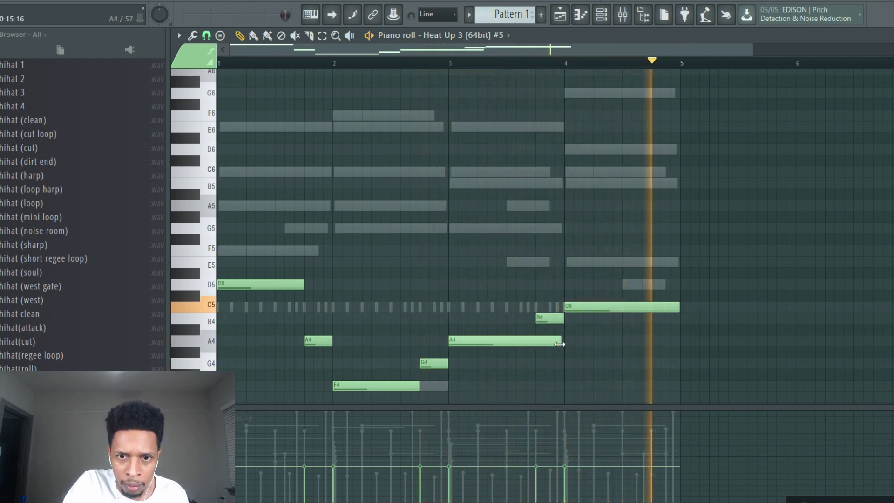
drag(559, 344, 535, 344)
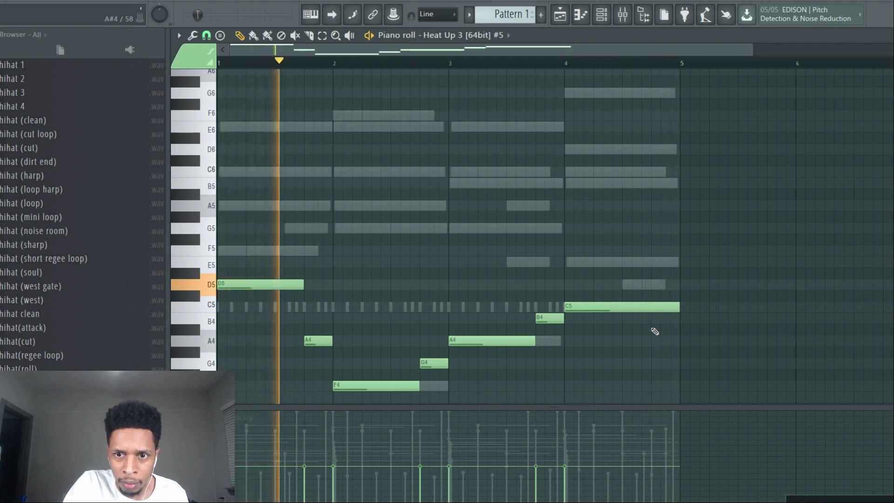
click(657, 262)
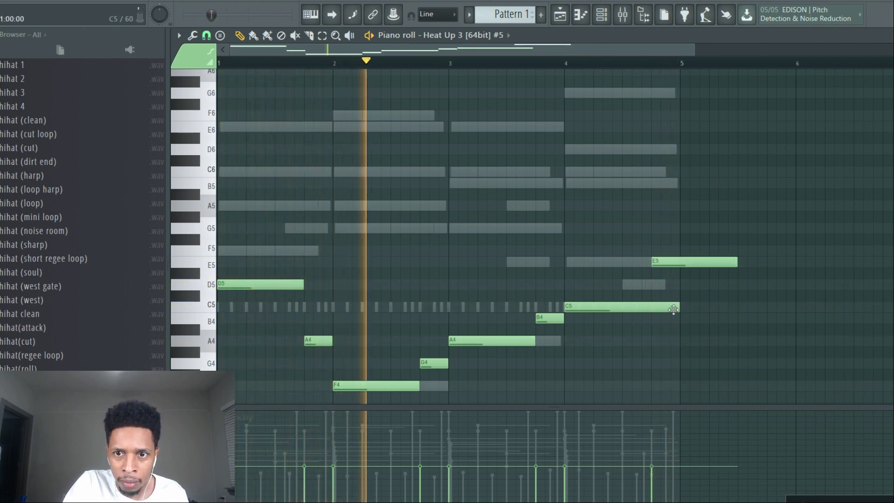
drag(674, 310, 652, 310)
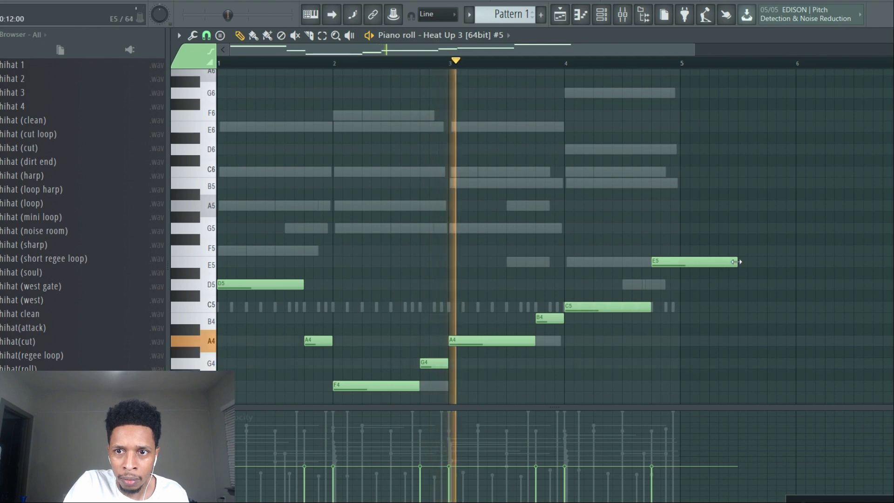
drag(735, 262, 681, 274)
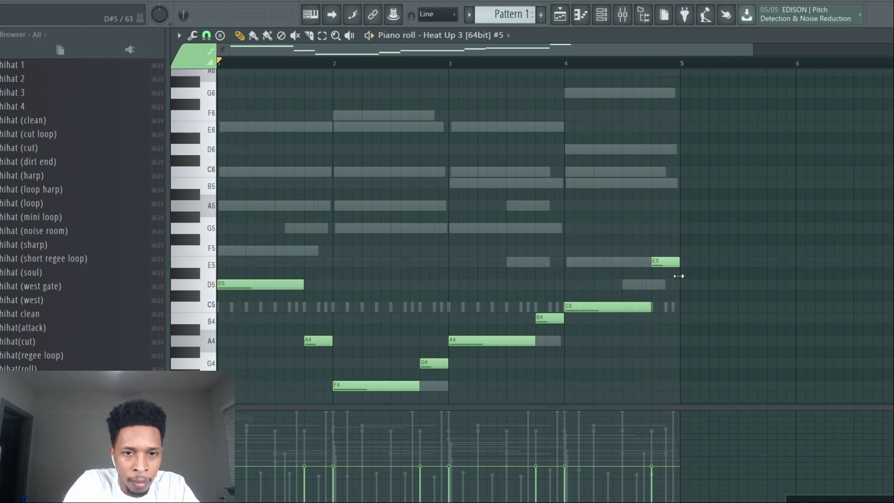
Review the chord progression in Scaler, return to the channel rack, and play back the full pattern
key(F6)
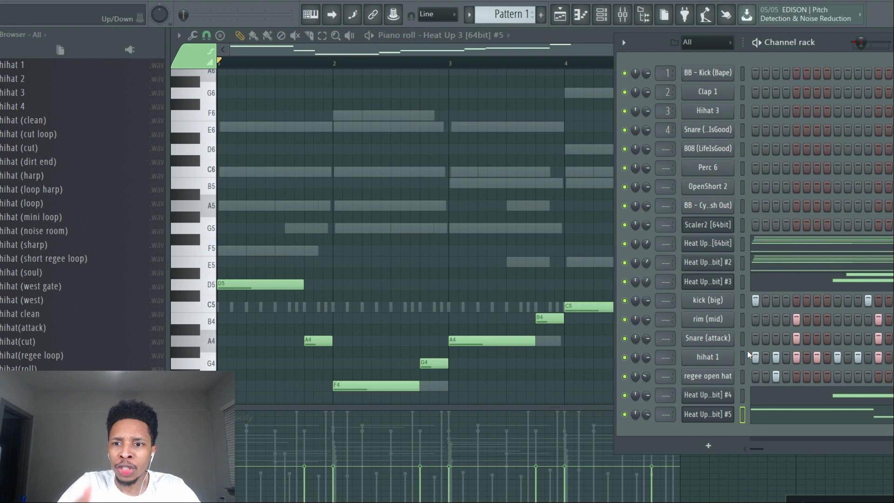
click(706, 223)
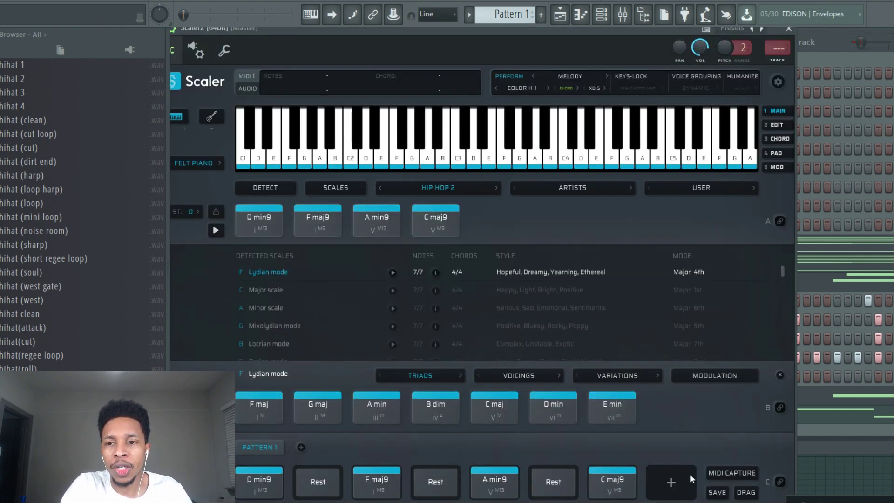
click(813, 436)
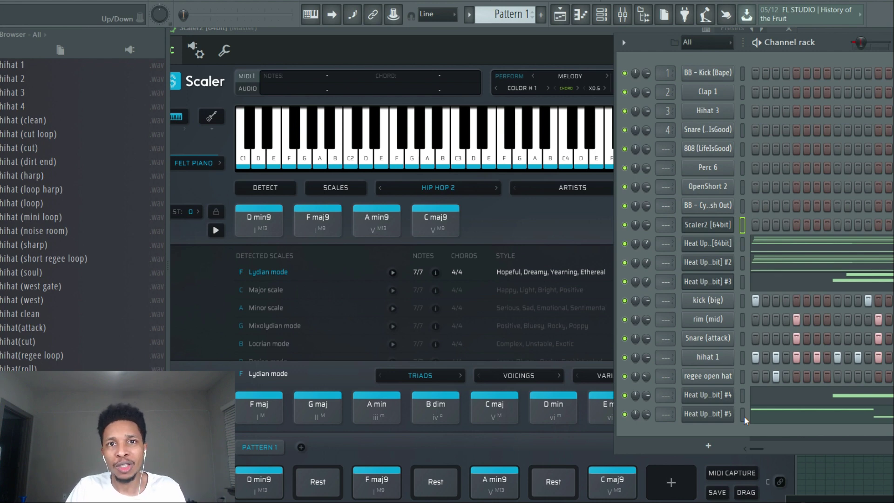
key(space)
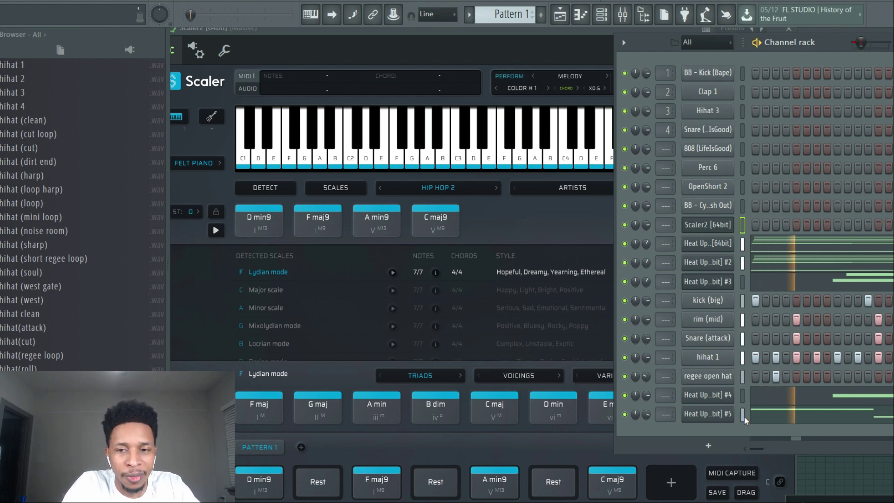